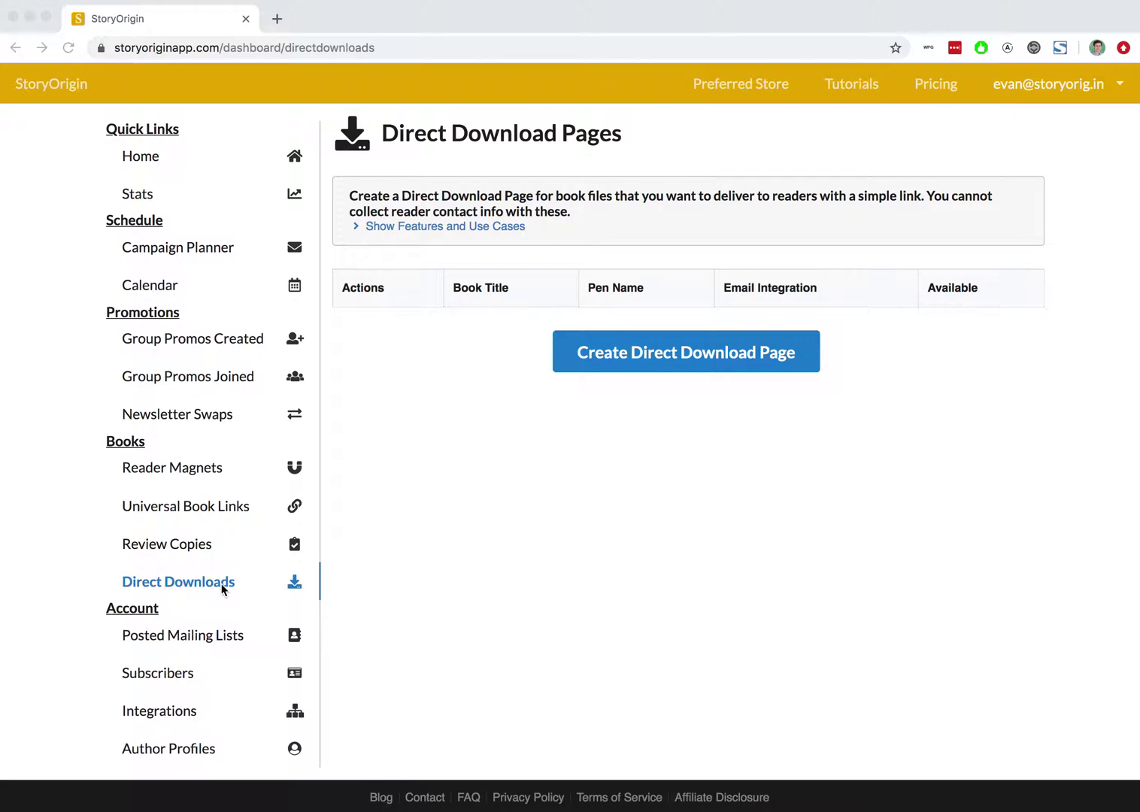
- Start a new direct download page titled Dracula and choose the author profile
left_click(614, 356)
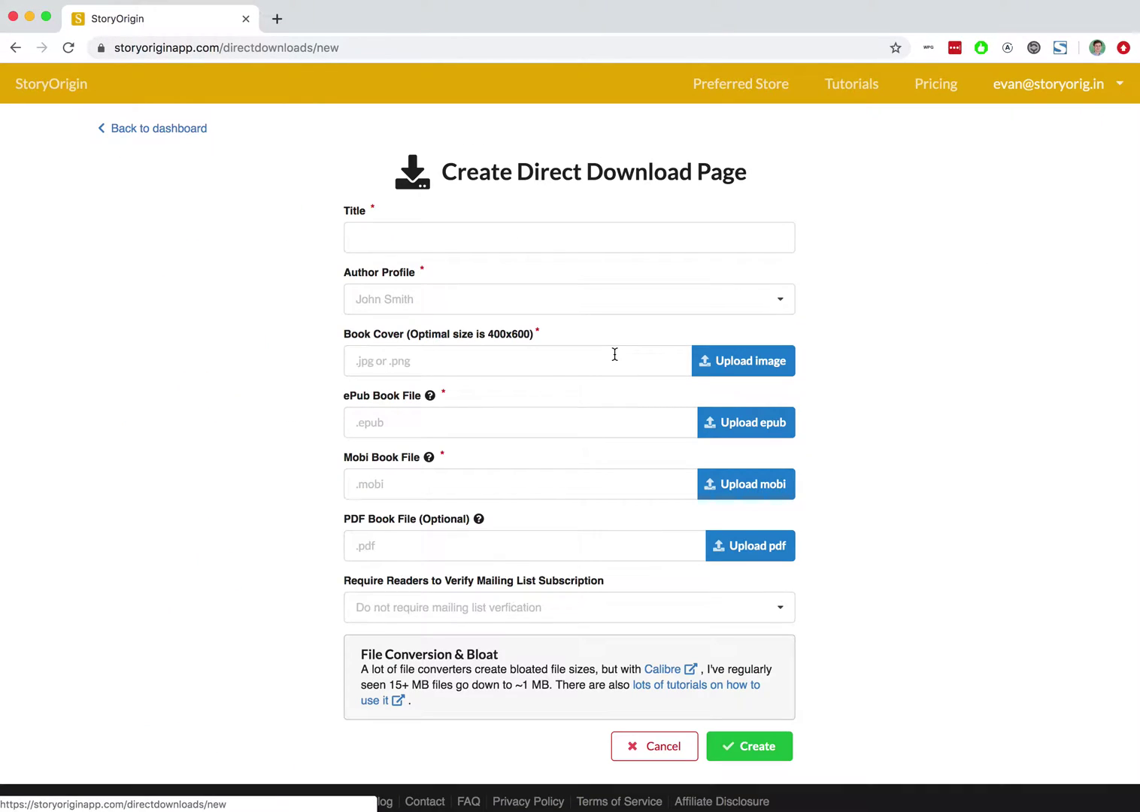
left_click(436, 232)
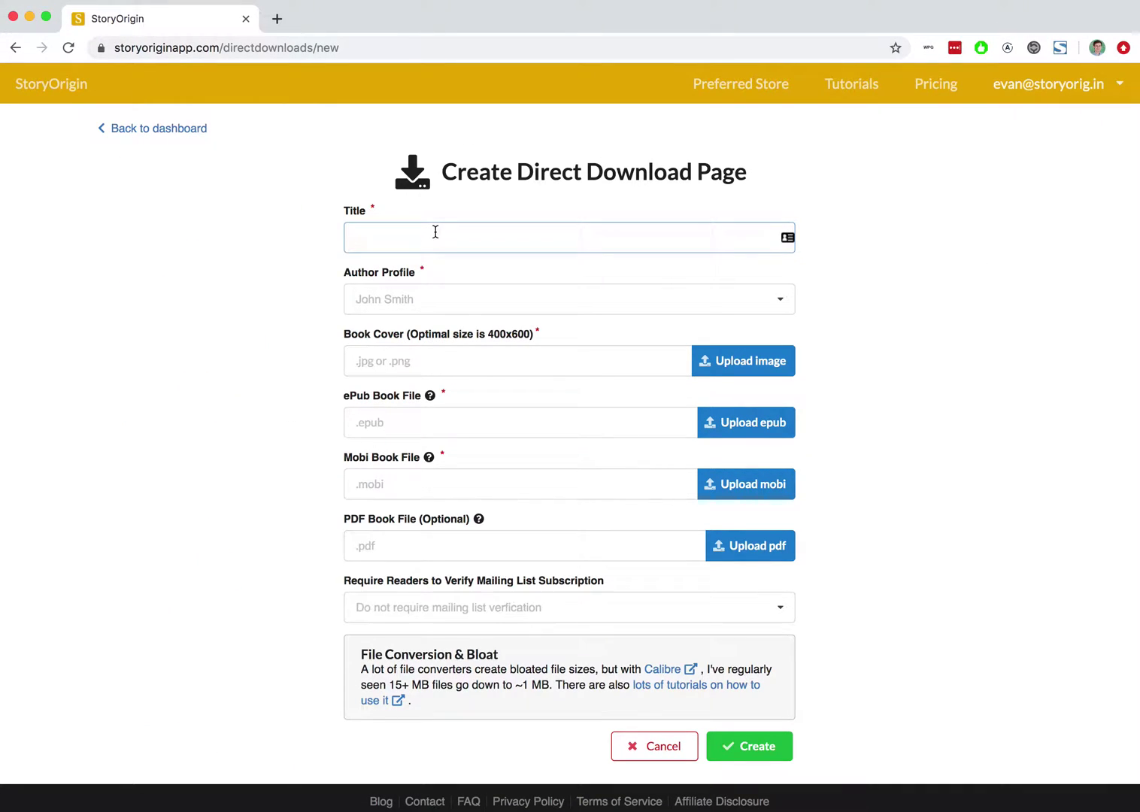
type("Dracula")
left_click(364, 299)
left_click(371, 329)
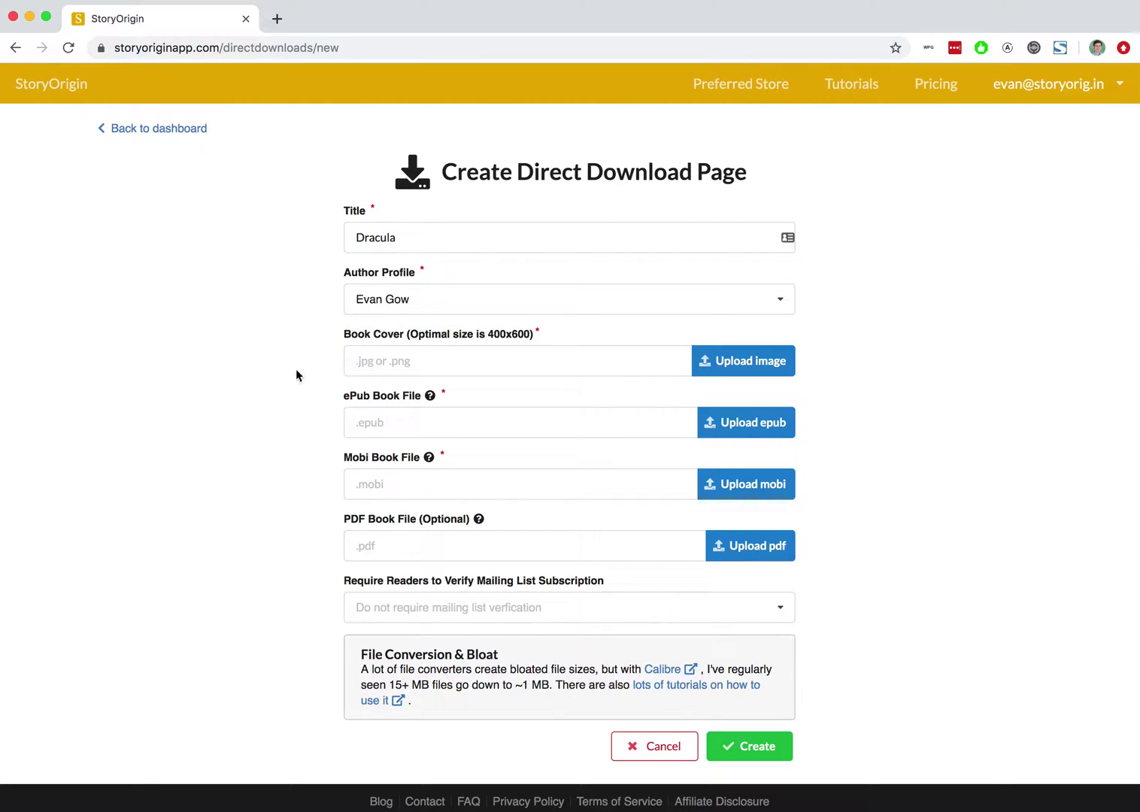
- Upload the Dracula cover image, Dracula.epub and Dracula.mobi from the Downloads folder
key("super+Tab")
key("super+Tab")
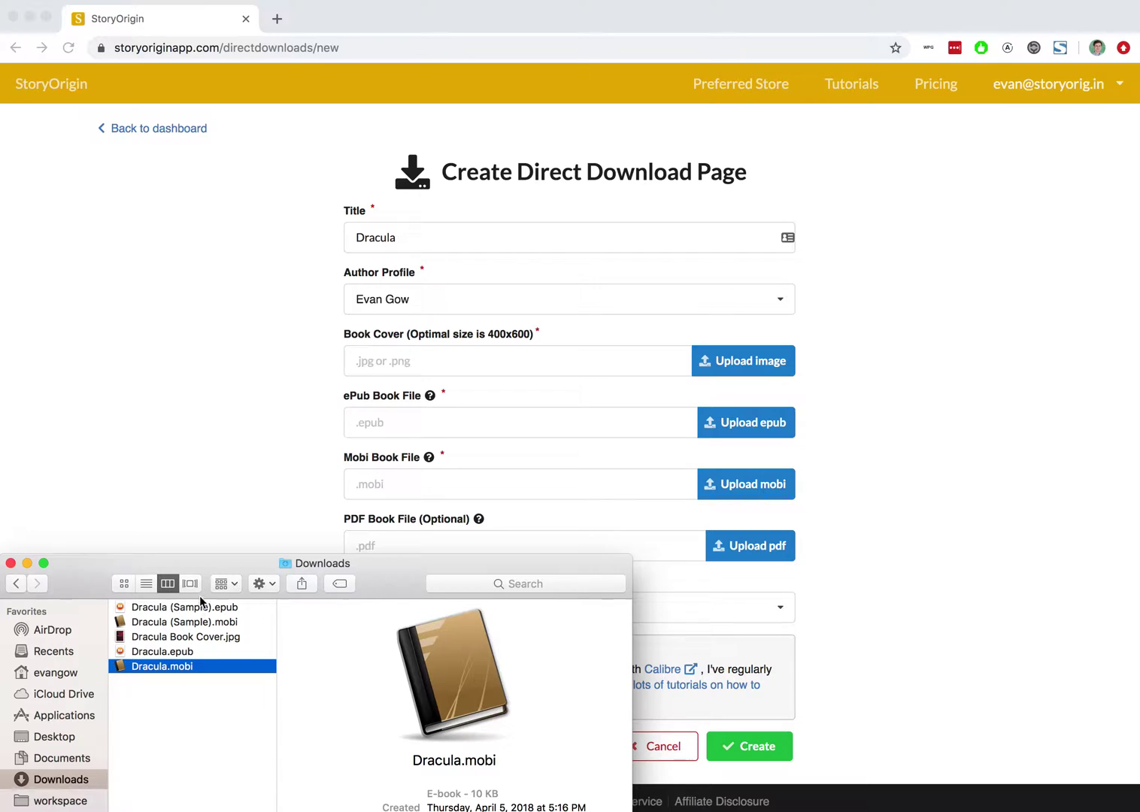
left_click_drag(159, 637, 427, 361)
left_click(640, 694)
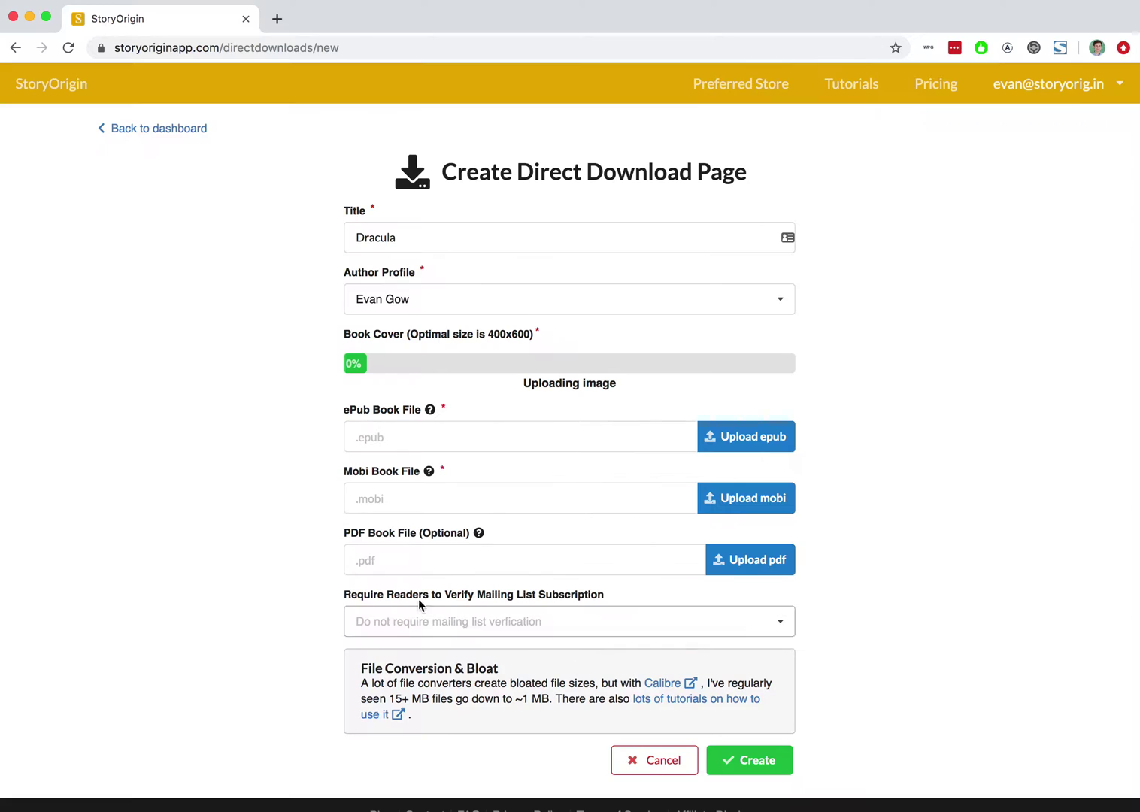
key("super+Tab")
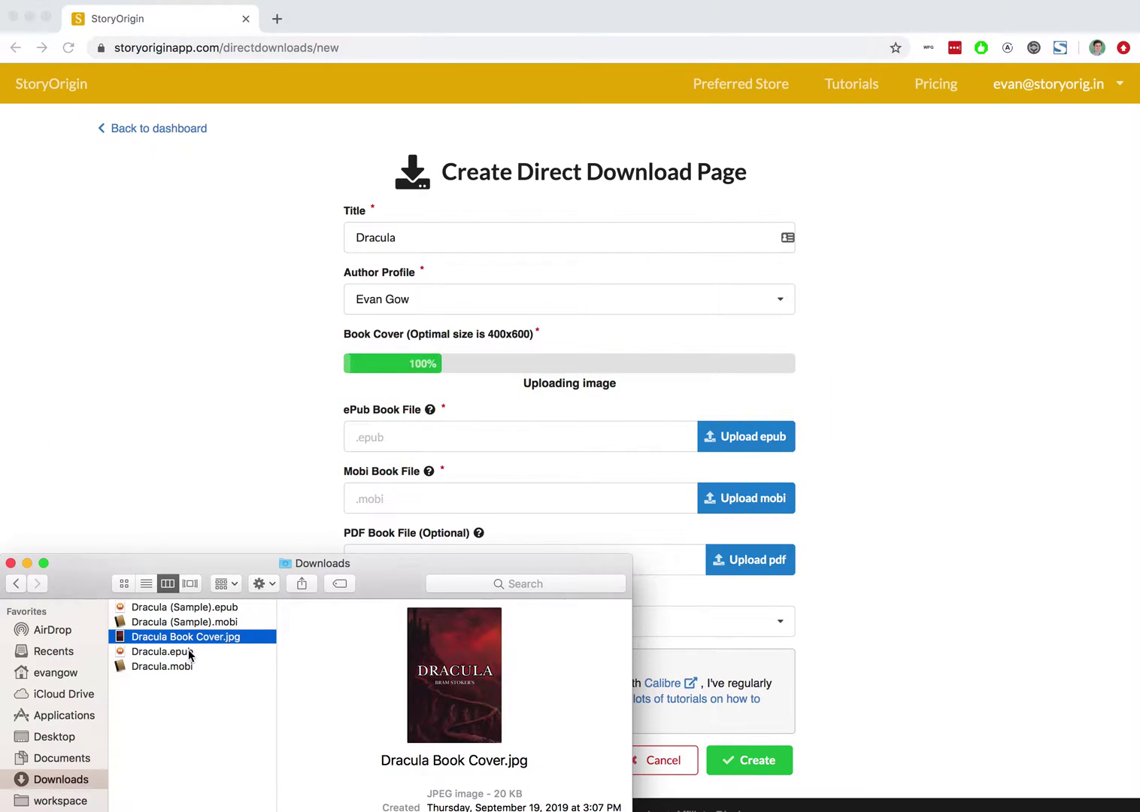
left_click(191, 655)
left_click_drag(167, 654, 467, 427)
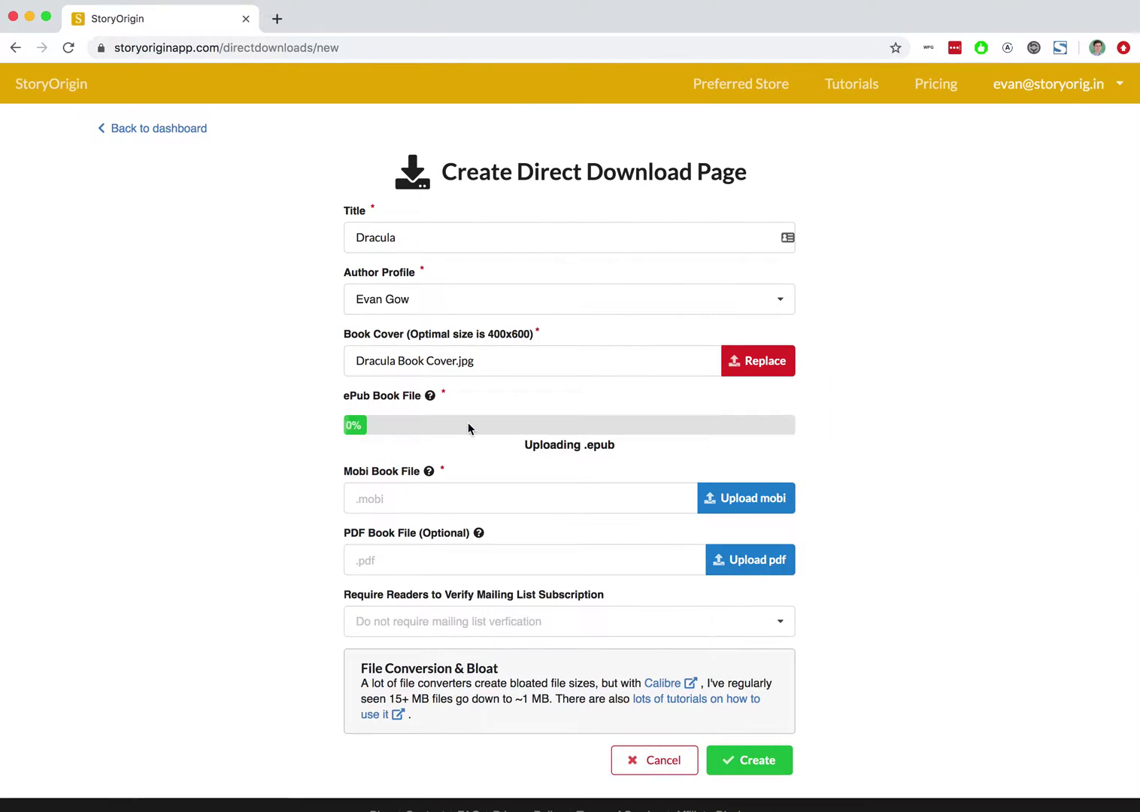
key("super+Tab")
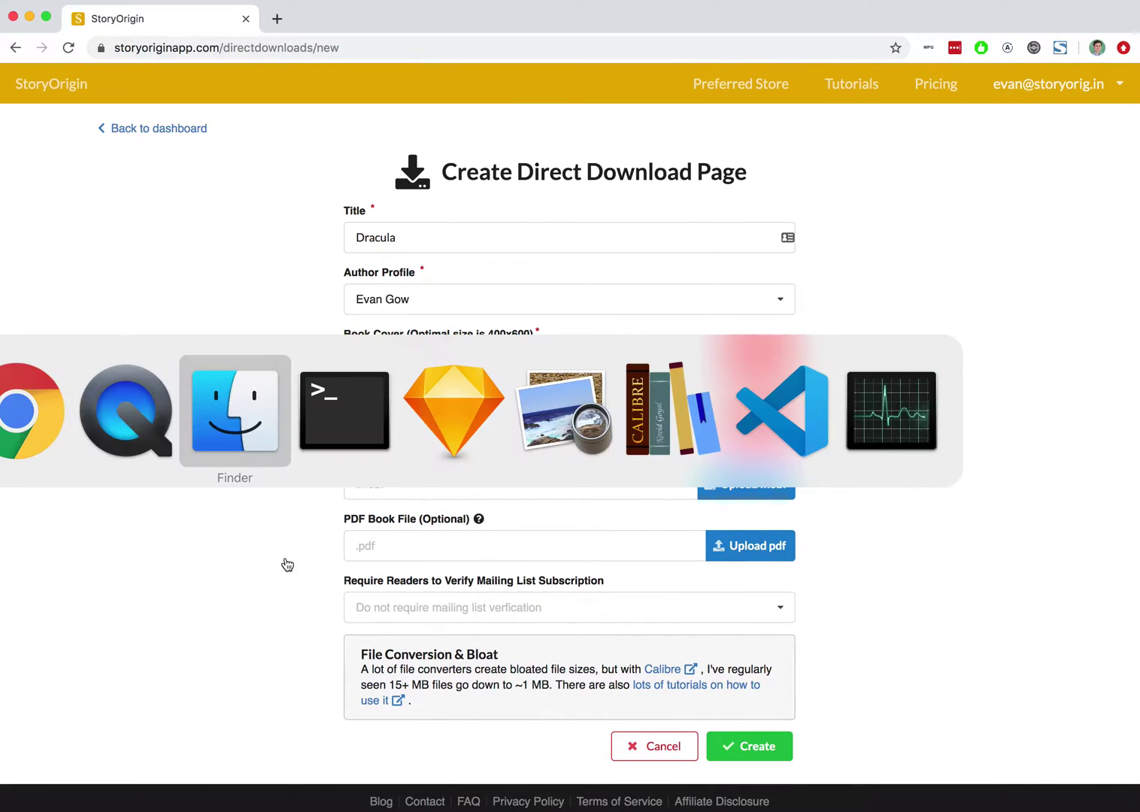
left_click(205, 667)
left_click_drag(162, 666, 466, 492)
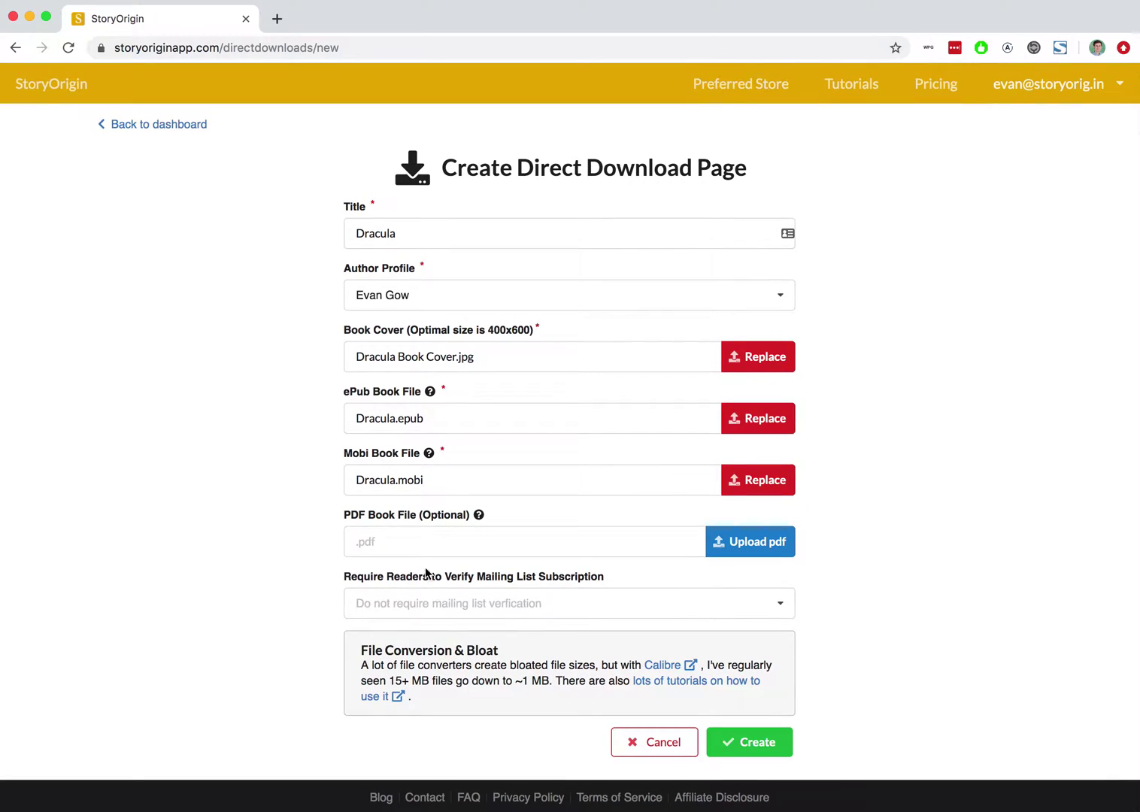
- Require MailChimp verification against Test List, then create the Dracula download page
left_click(441, 607)
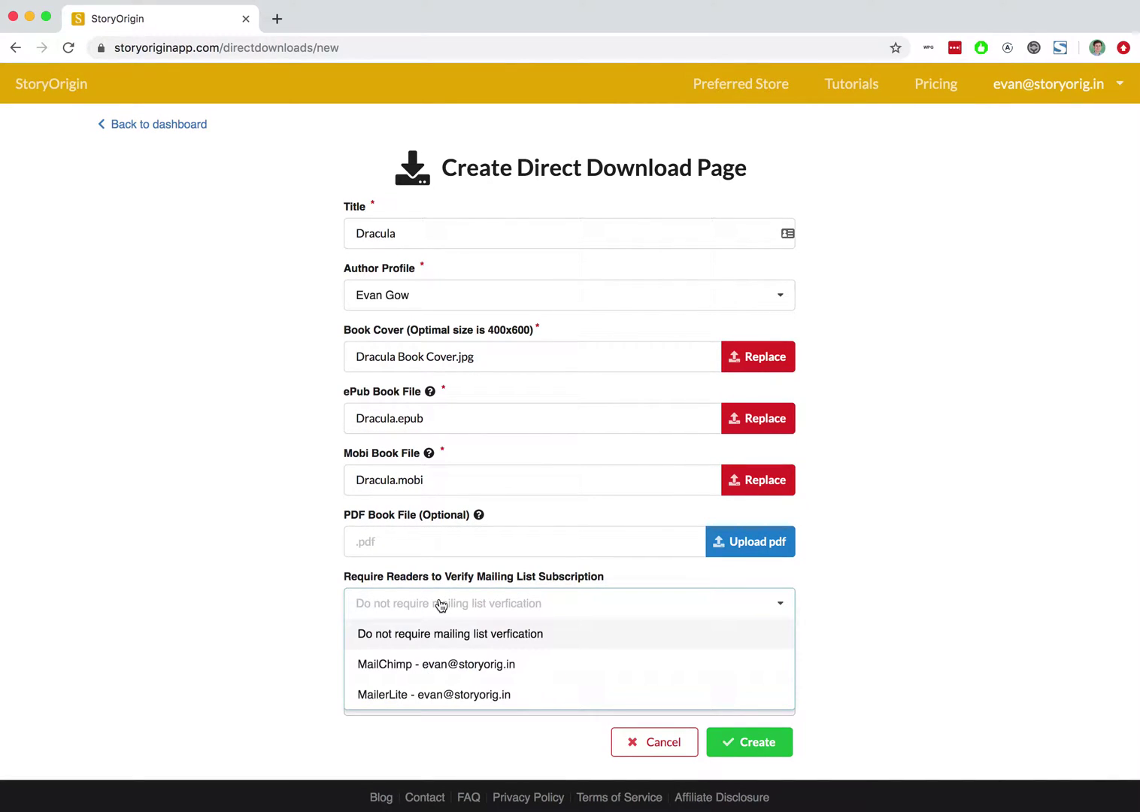
left_click(425, 666)
left_click(423, 667)
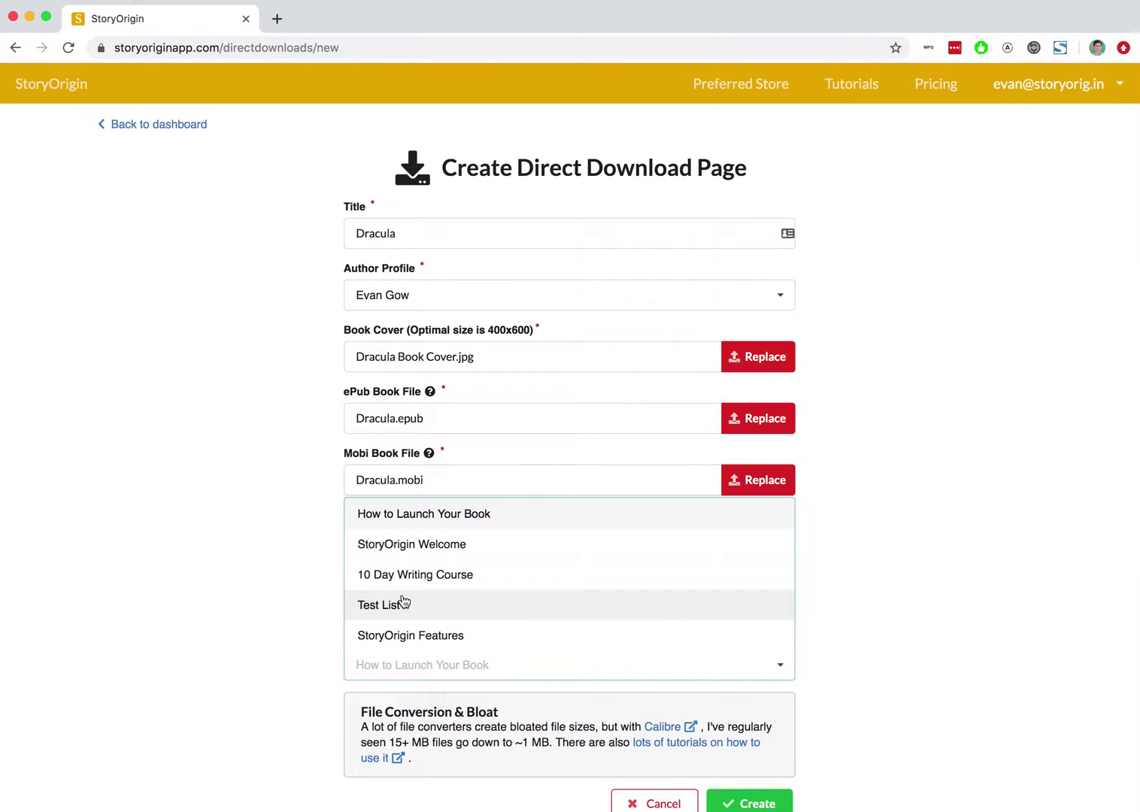
left_click(399, 604)
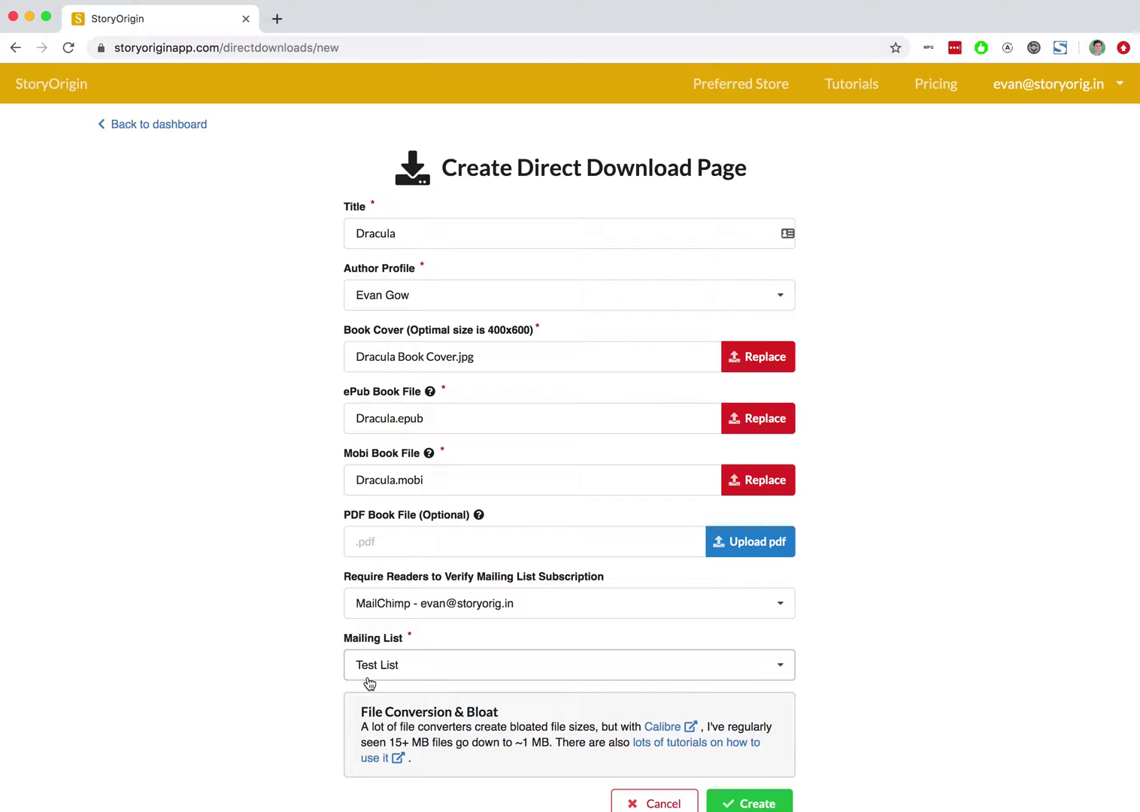
scroll(557, 671, "down", 2)
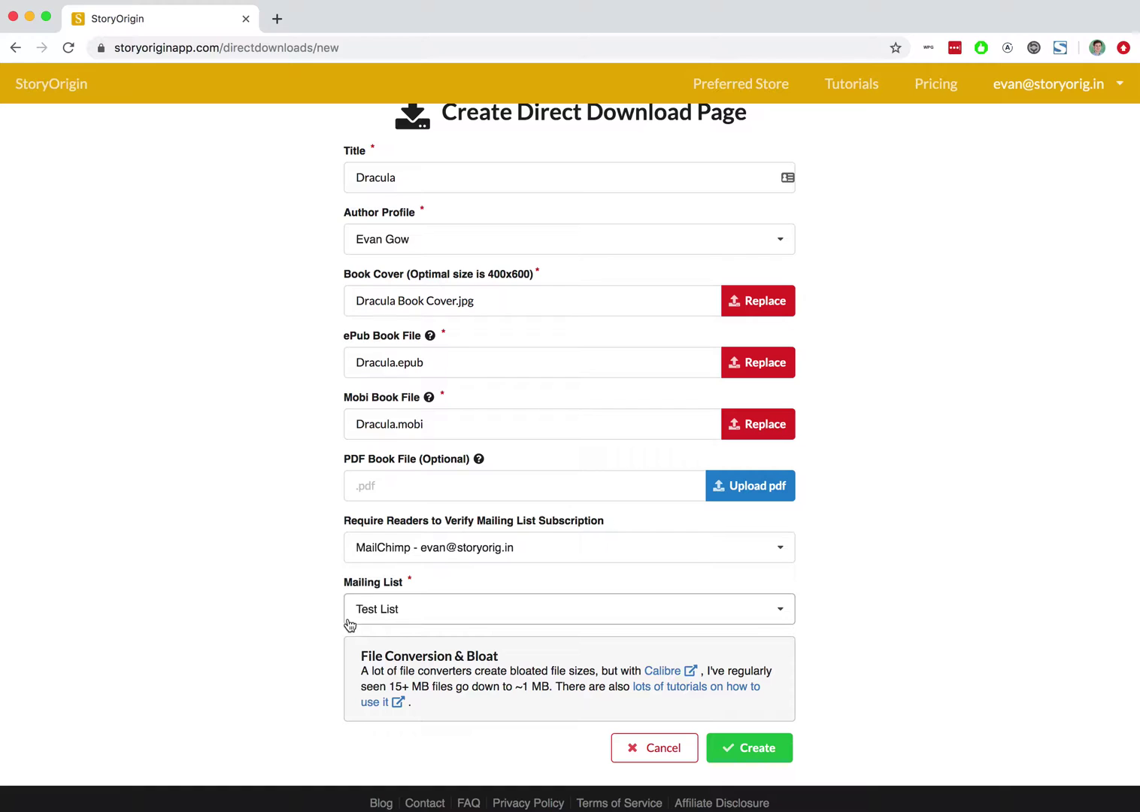
left_click(767, 750)
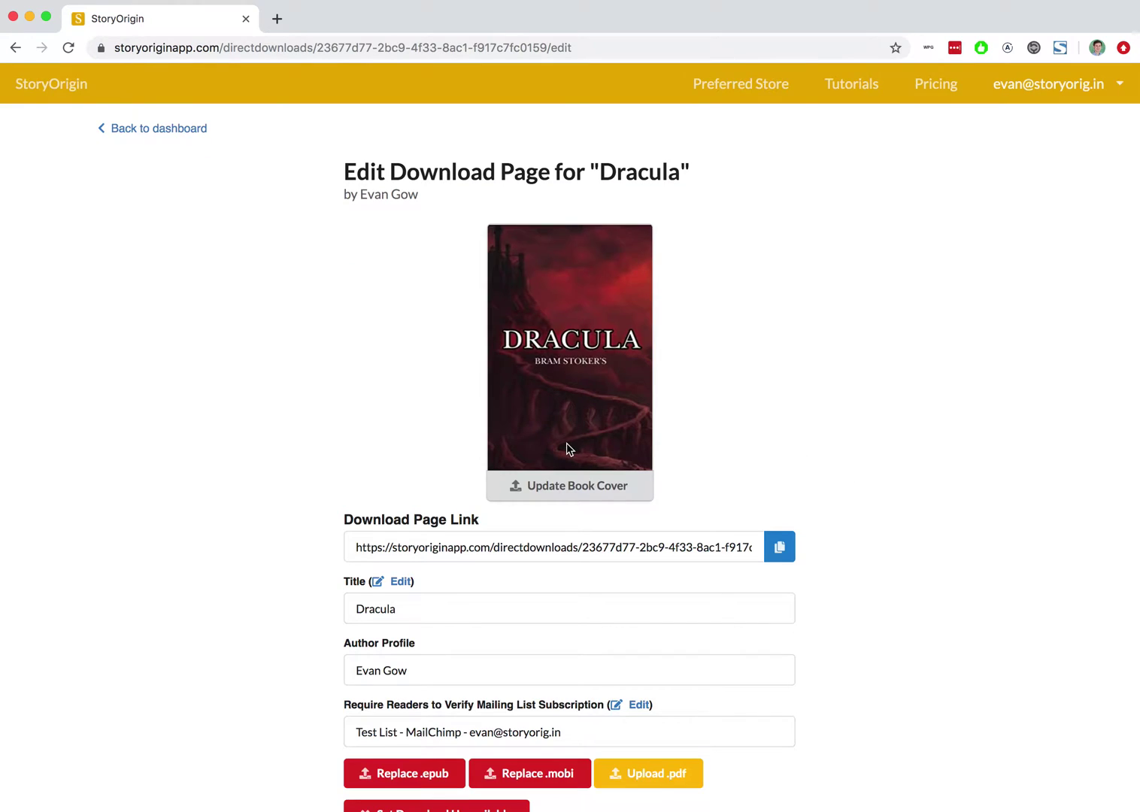
- Copy the page link, download the Dracula Mobi as a reader, and confirm the subscribed email
left_click(778, 550)
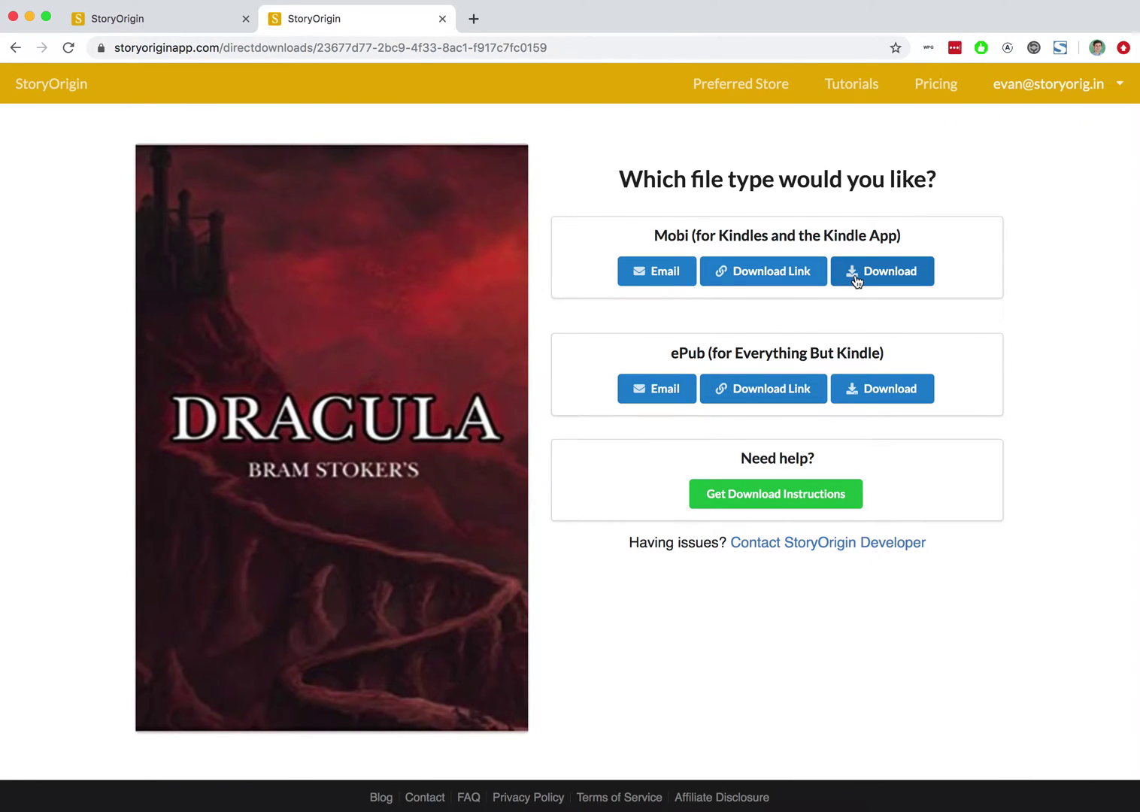
left_click(855, 281)
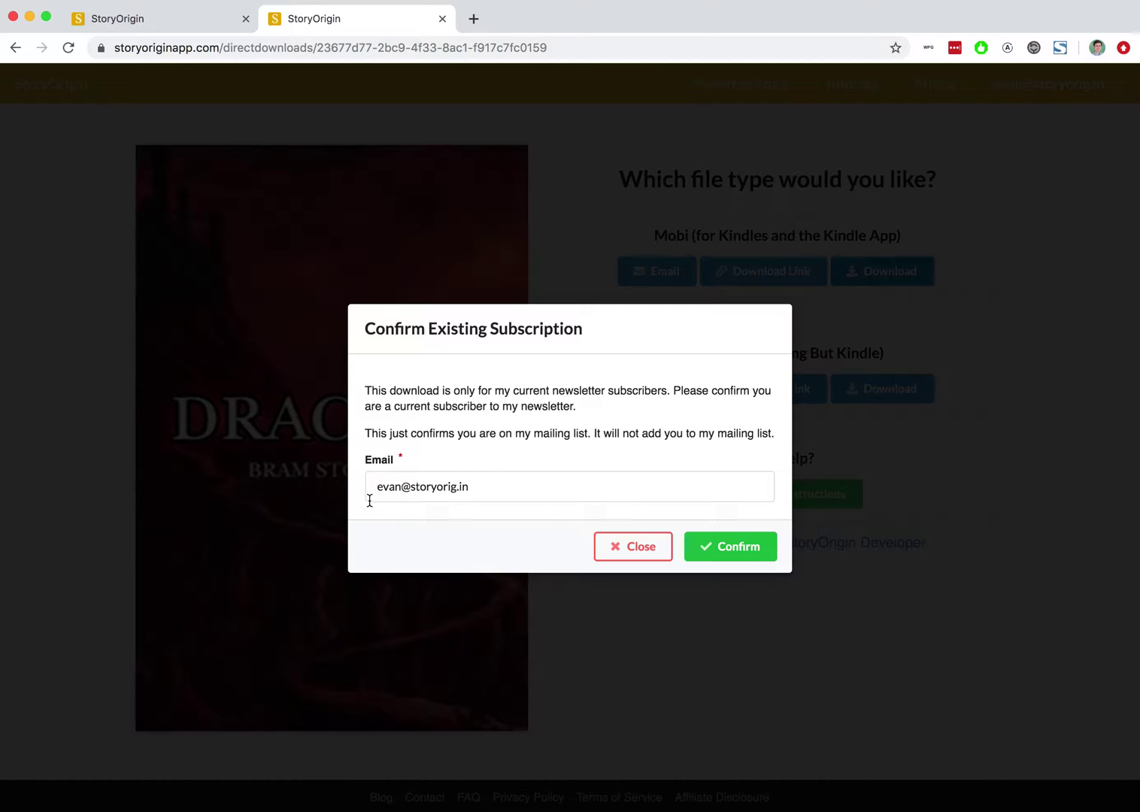
left_click(720, 556)
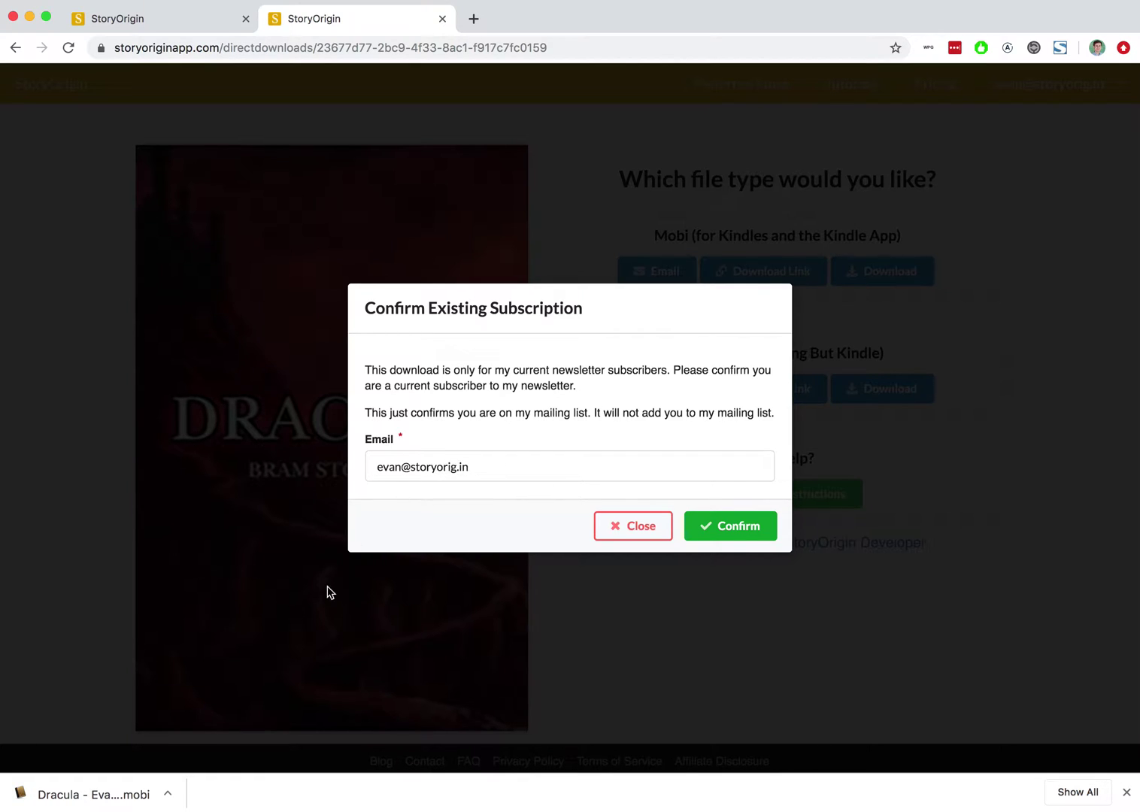
- Submit a made-up, non-subscribed email for verification, then close the subscription prompt
left_click_drag(474, 466, 345, 478)
type("fgwer")
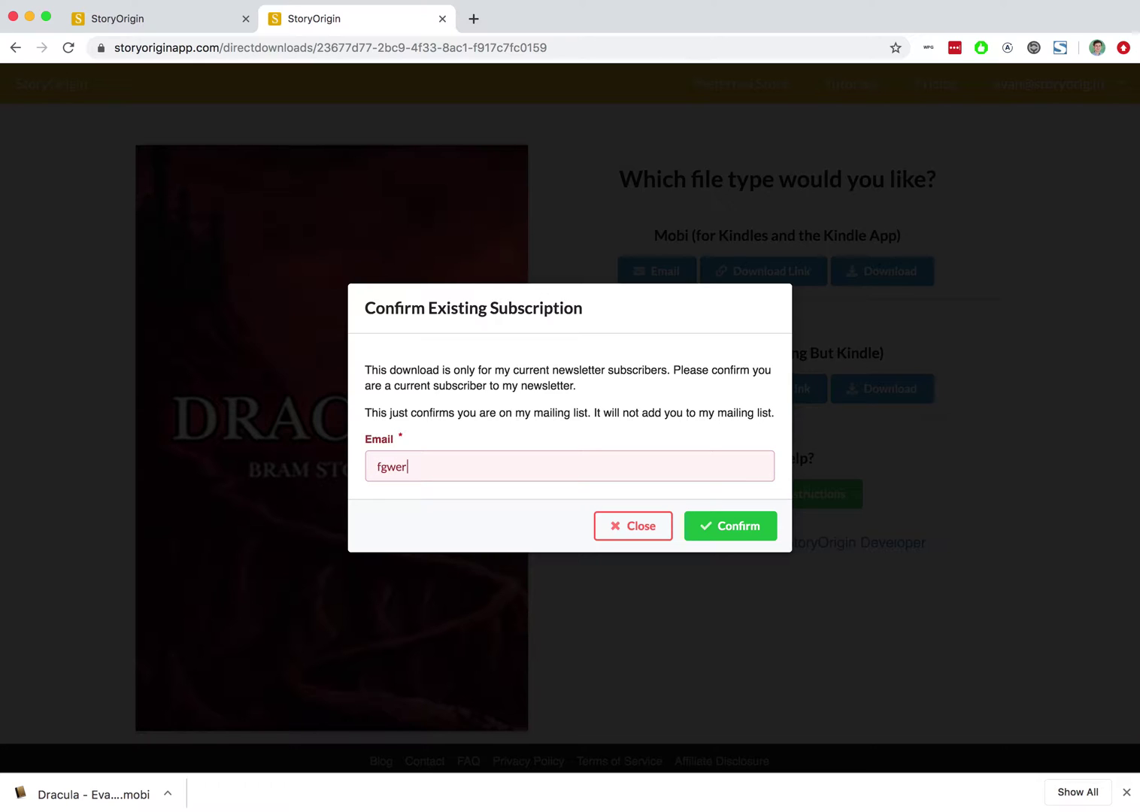
type("@dfsg.fdgsf")
left_click(726, 518)
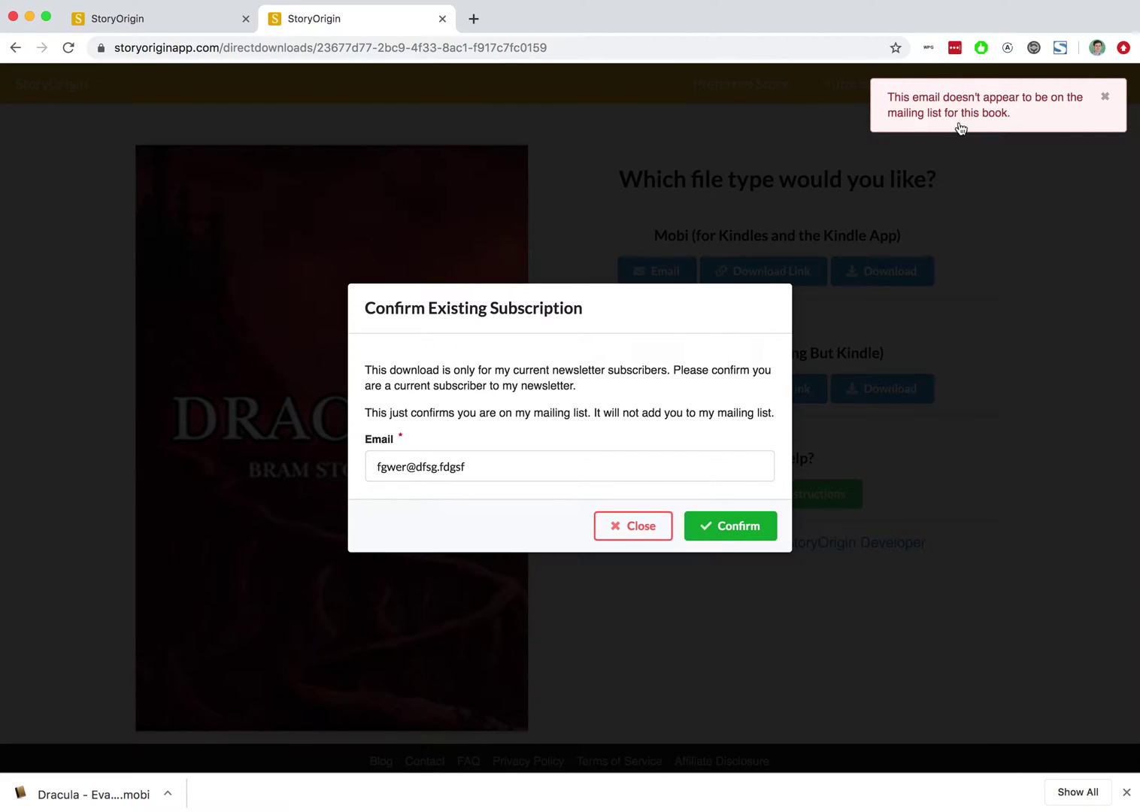
left_click(994, 119)
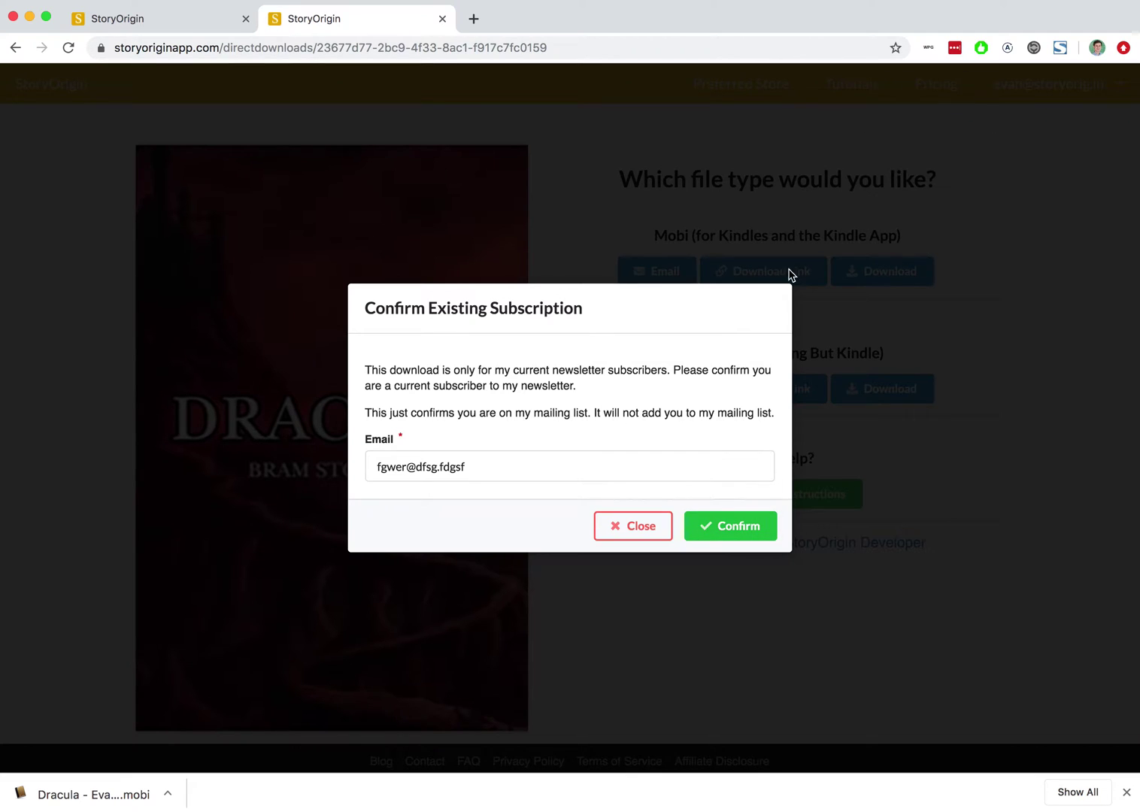
left_click(609, 526)
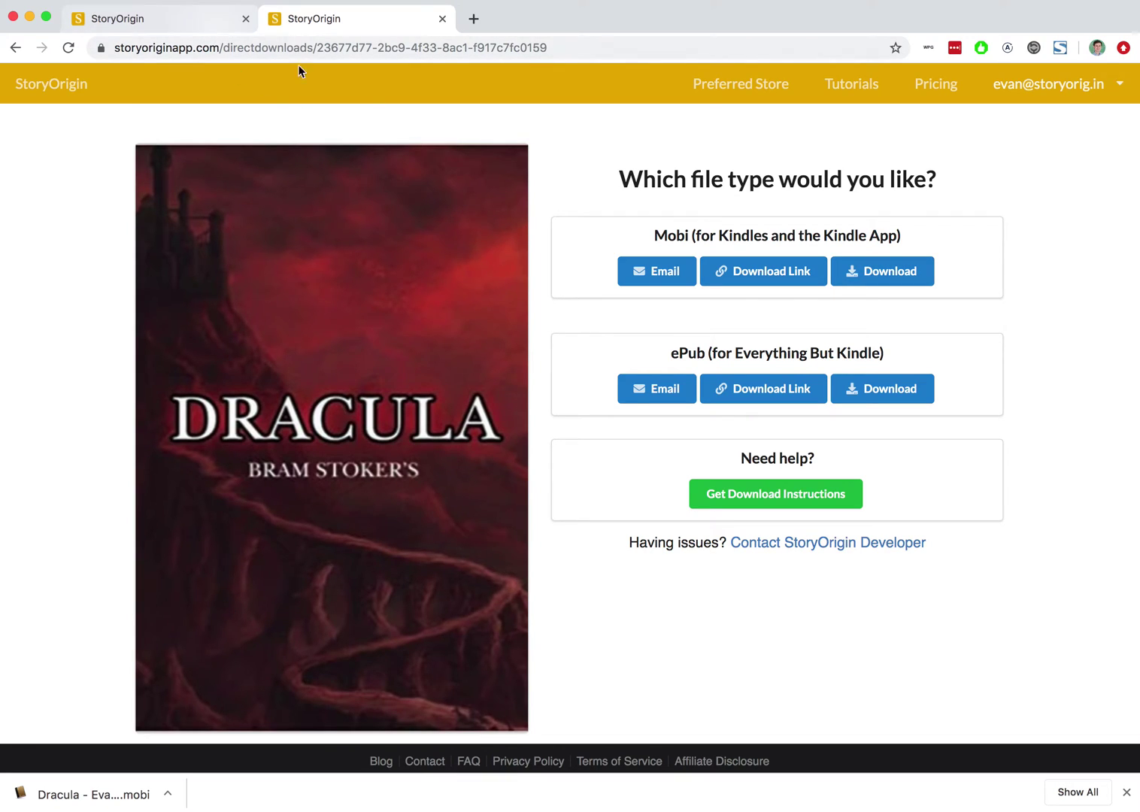
- View the Kindle (except Kindle Fire) download instructions, then close the reader tab
left_click(740, 498)
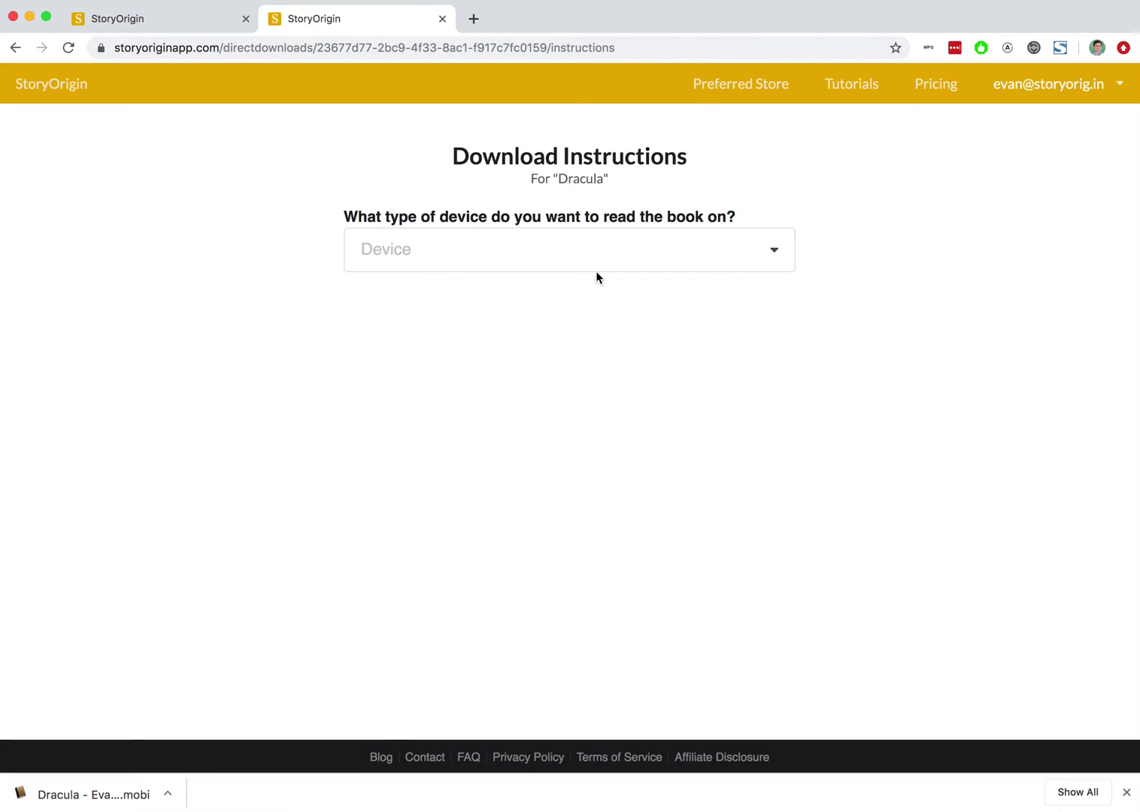
left_click(535, 257)
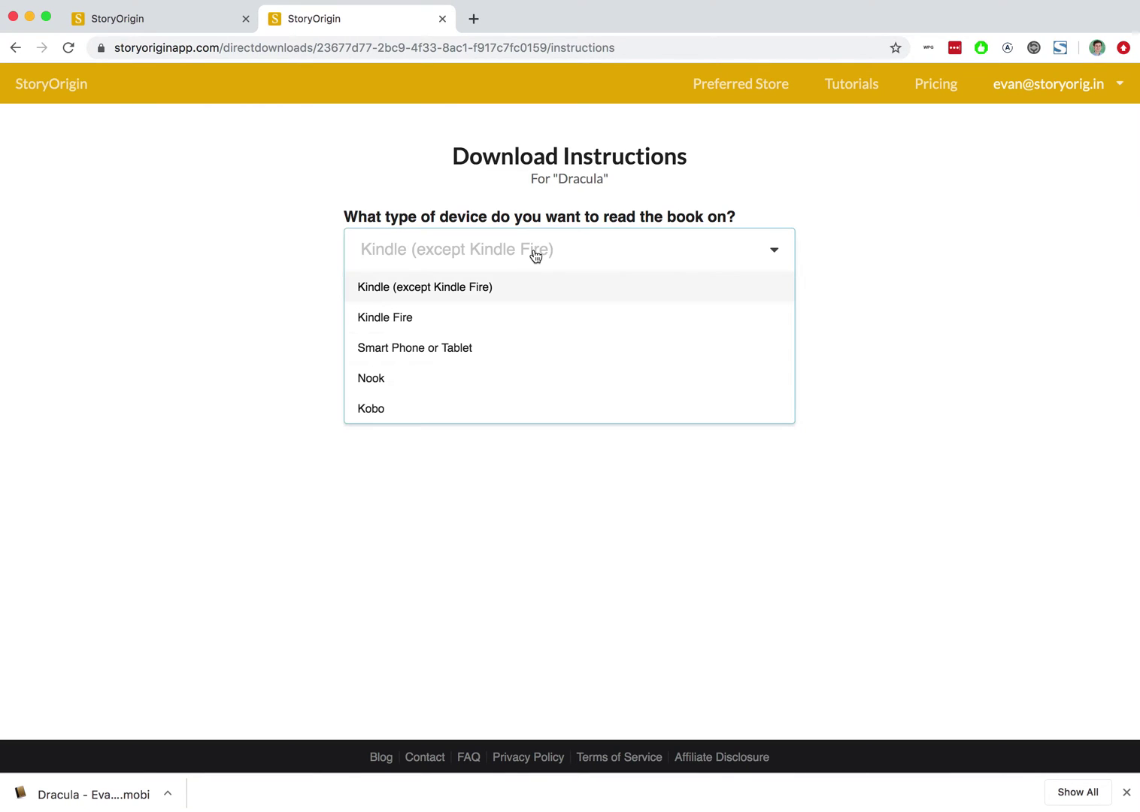
left_click(502, 296)
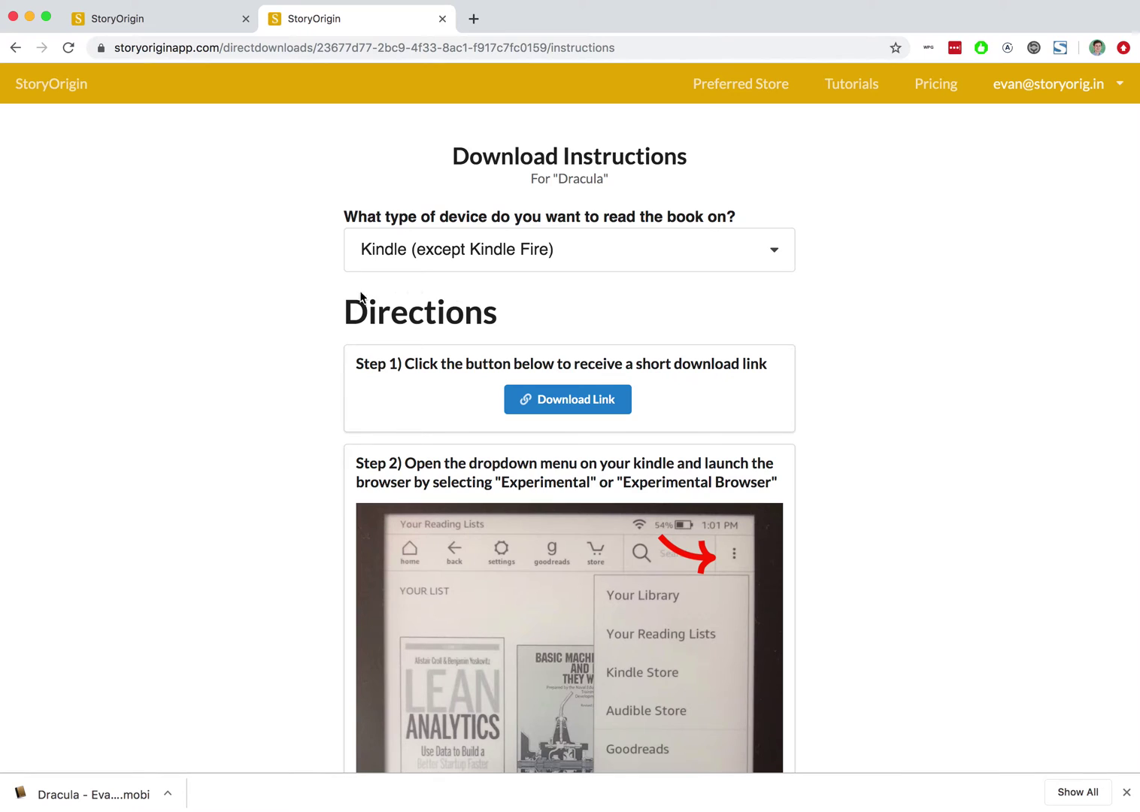
scroll(351, 460, "down", 5)
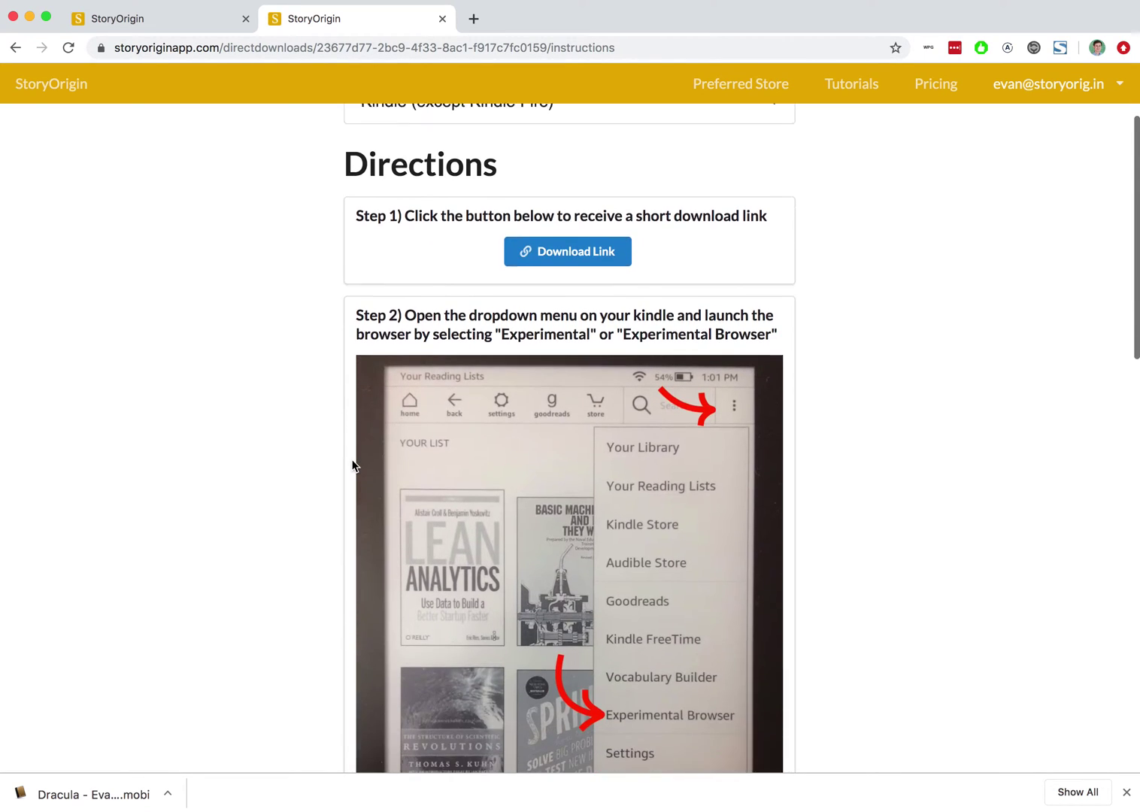
scroll(351, 465, "up", 5)
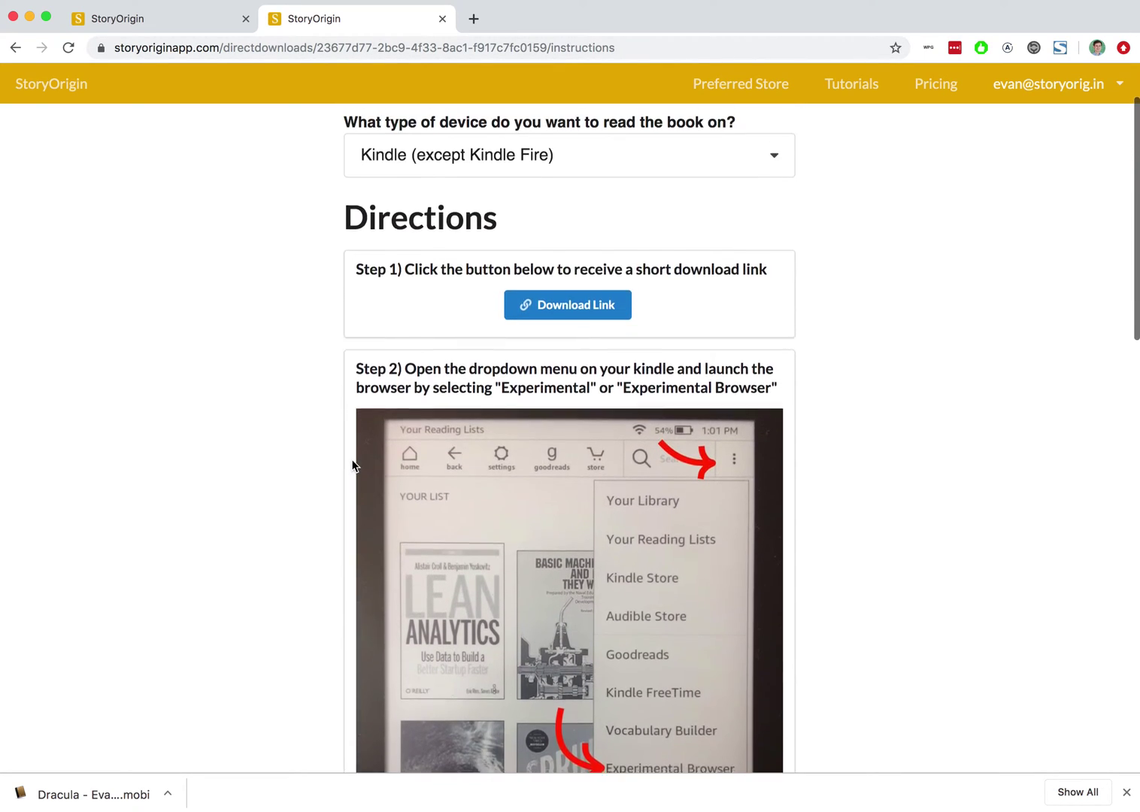
left_click(442, 19)
- Switch the page to 'Do not require mailing list verification' and save the changes
scroll(356, 329, "down", 2)
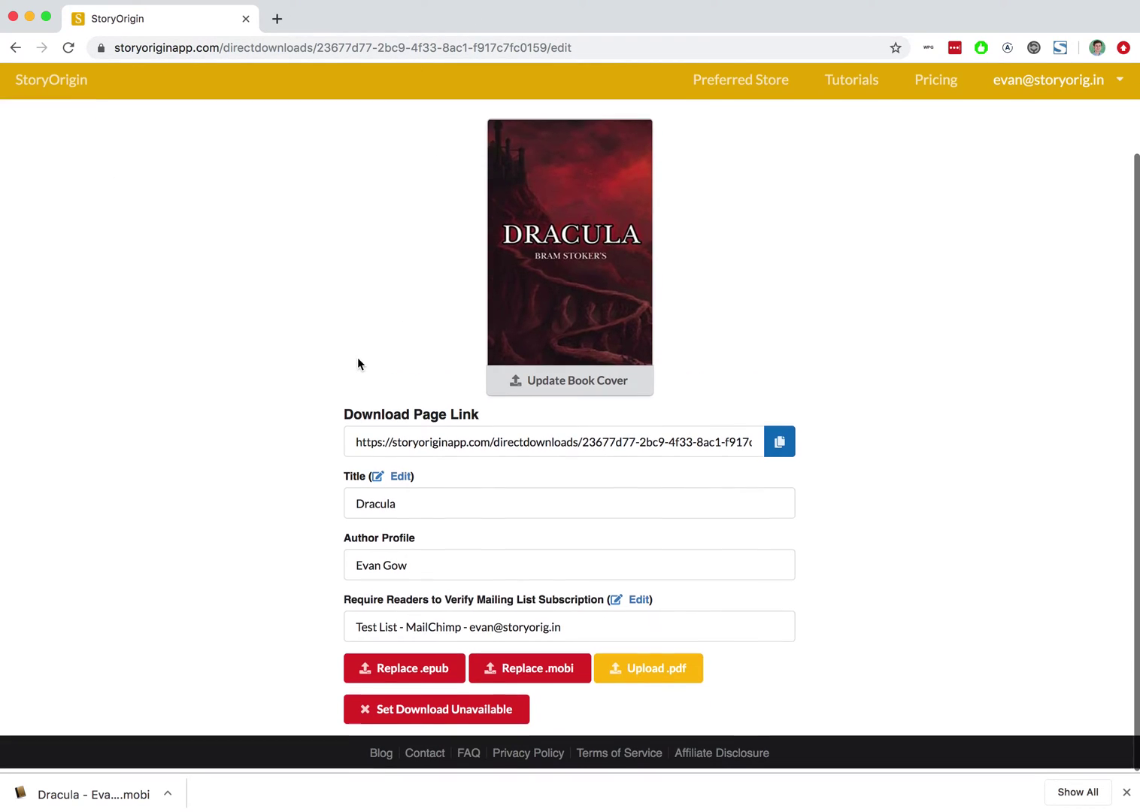
left_click(638, 604)
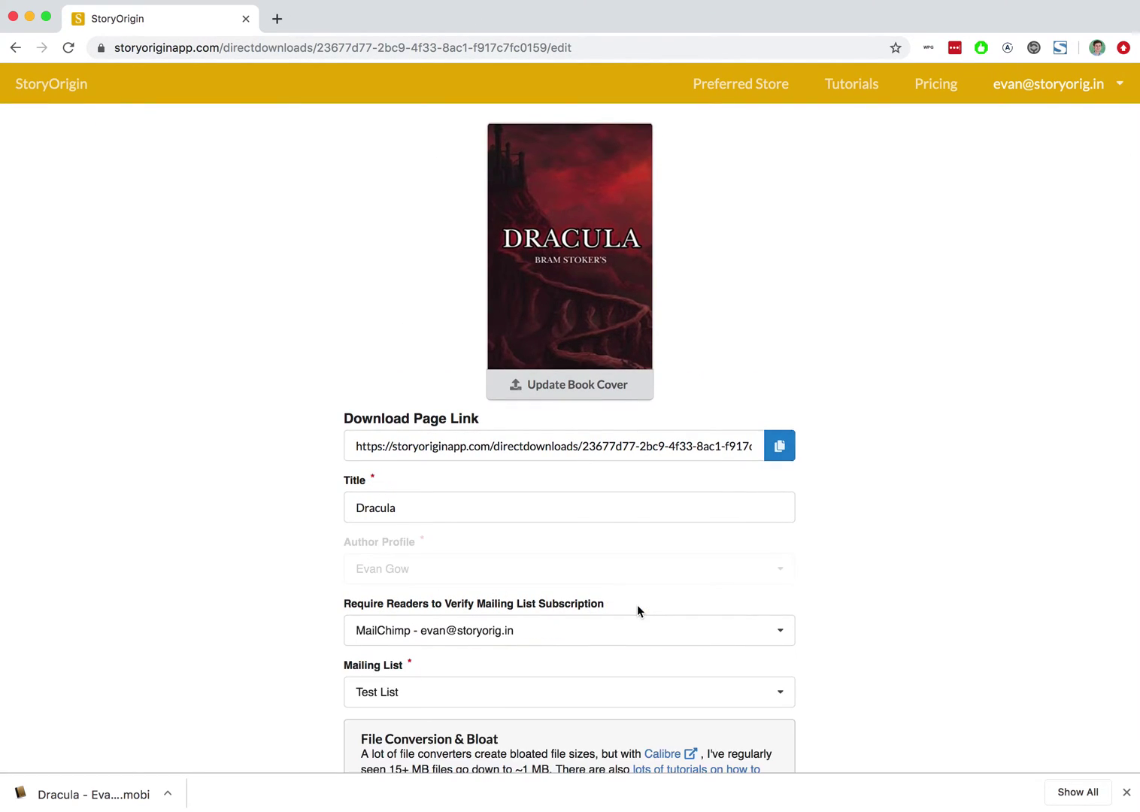
left_click(458, 636)
left_click(443, 660)
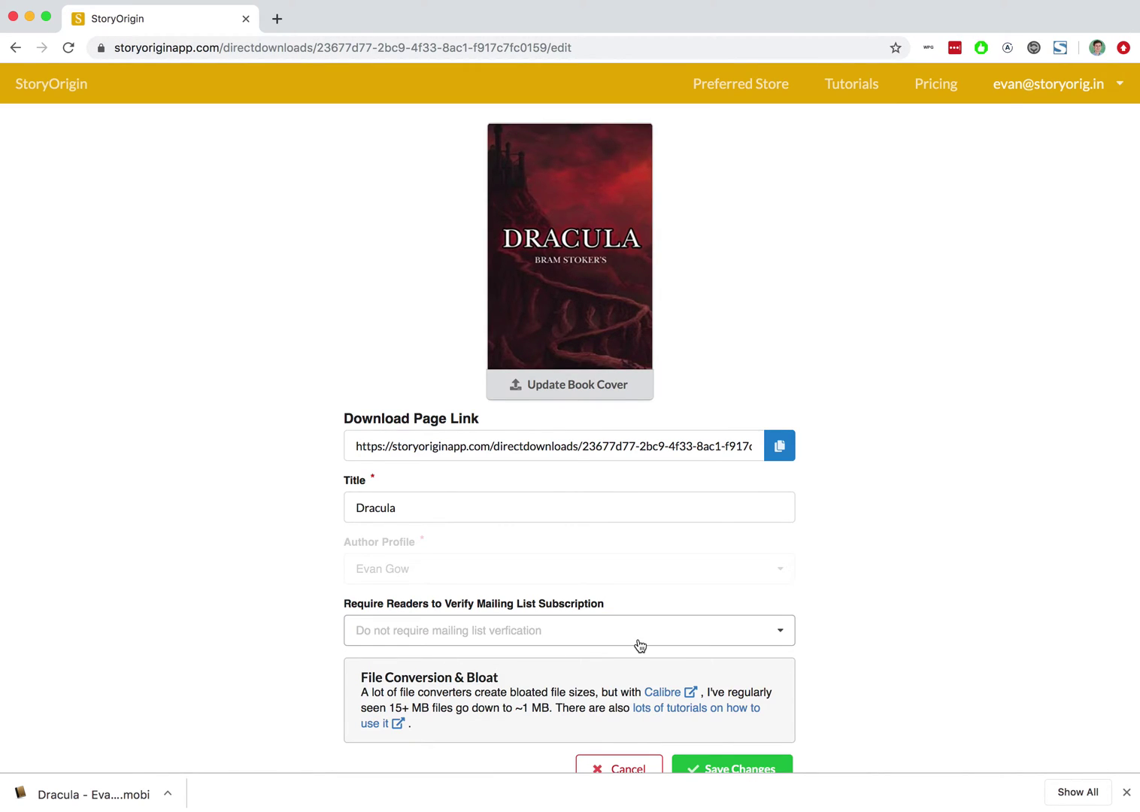
scroll(640, 645, "down", 3)
left_click(757, 645)
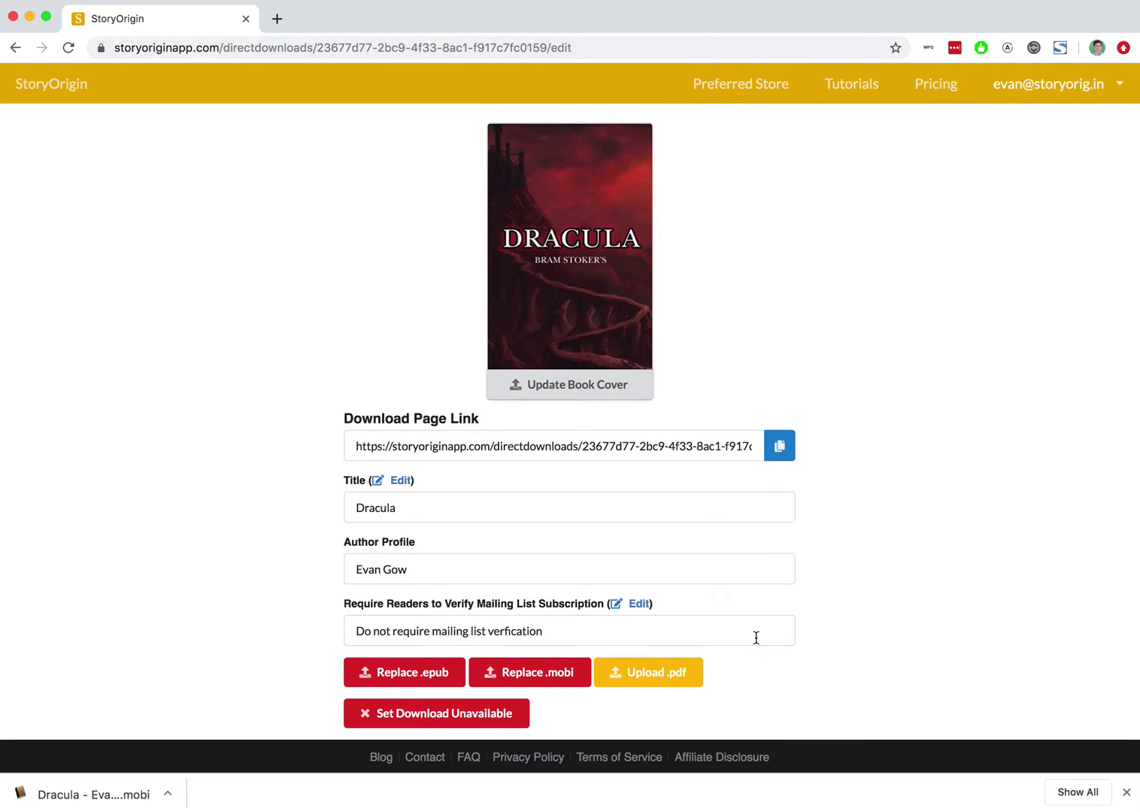
- Open the copied download link in a new tab and download the Dracula Mobi
scroll(654, 324, "up", 2)
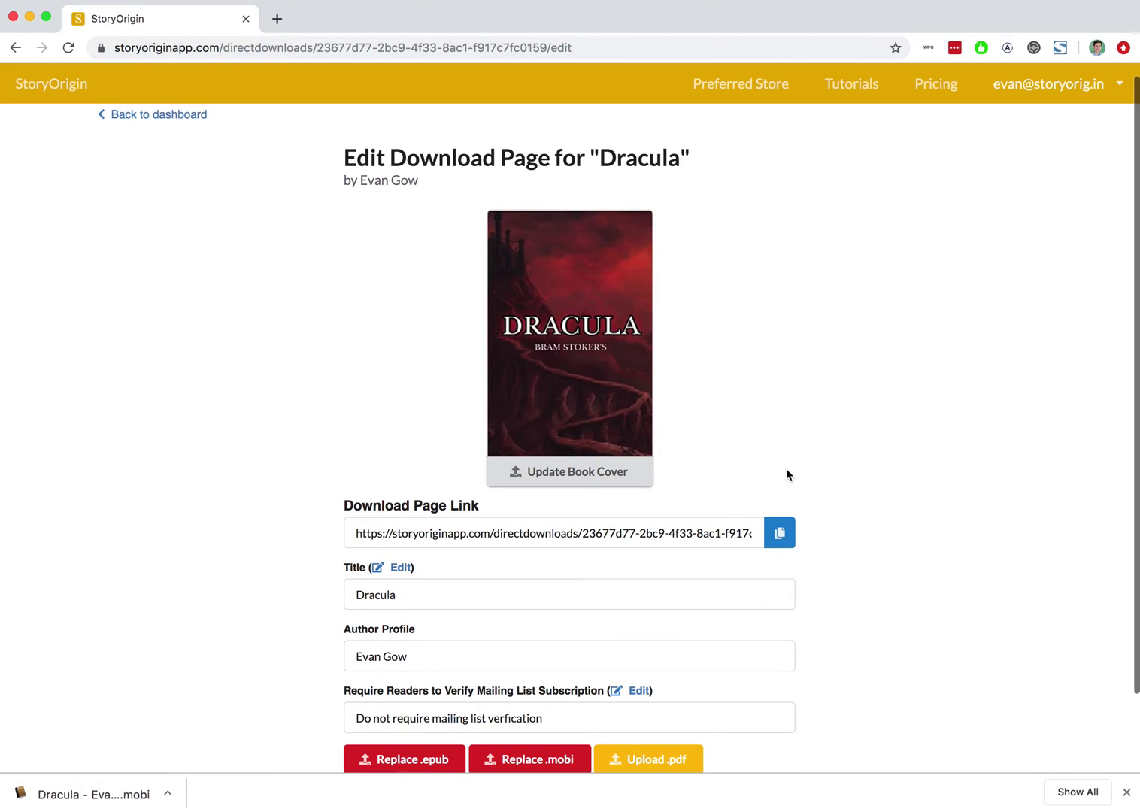
left_click(777, 532)
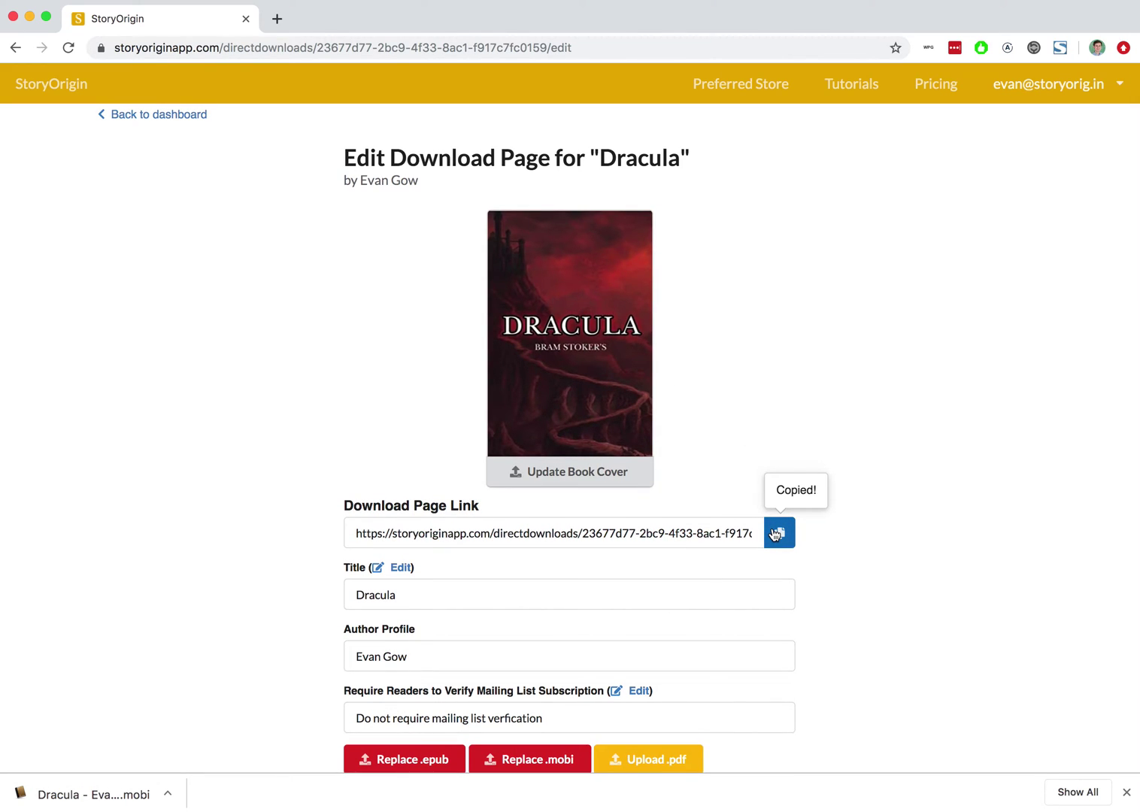
key("ctrl+t")
key("ctrl+v")
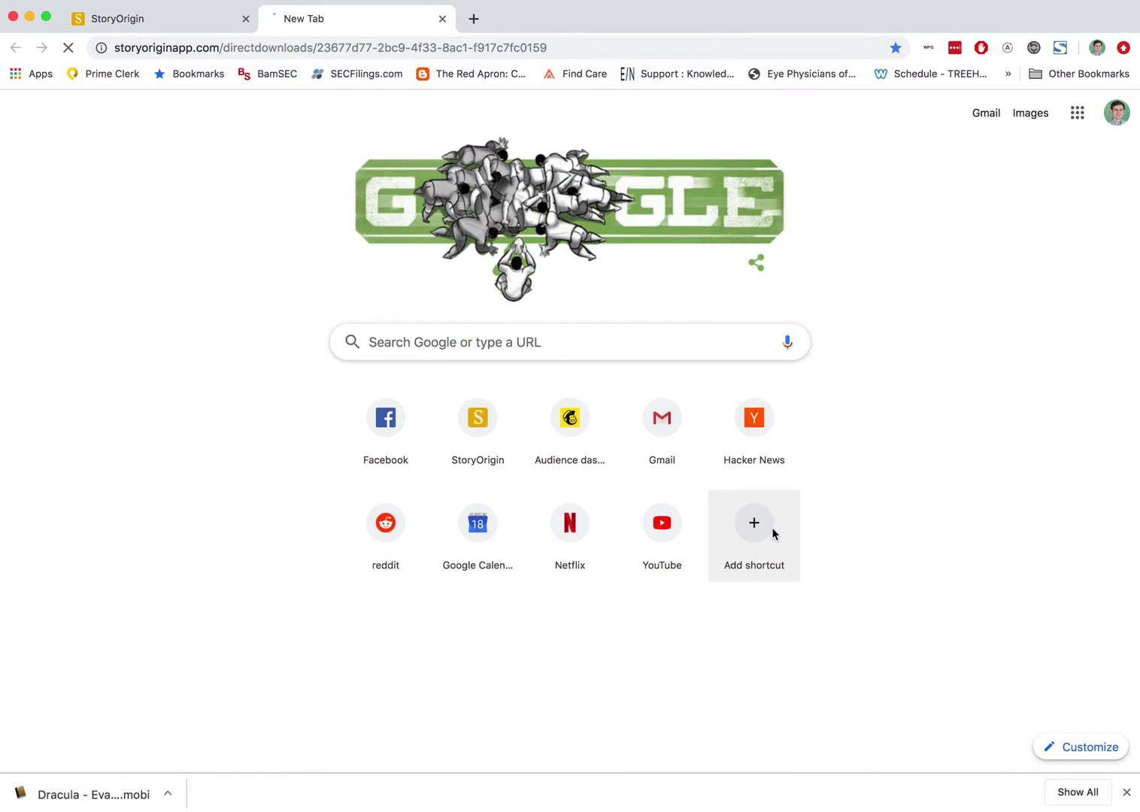
key("Return")
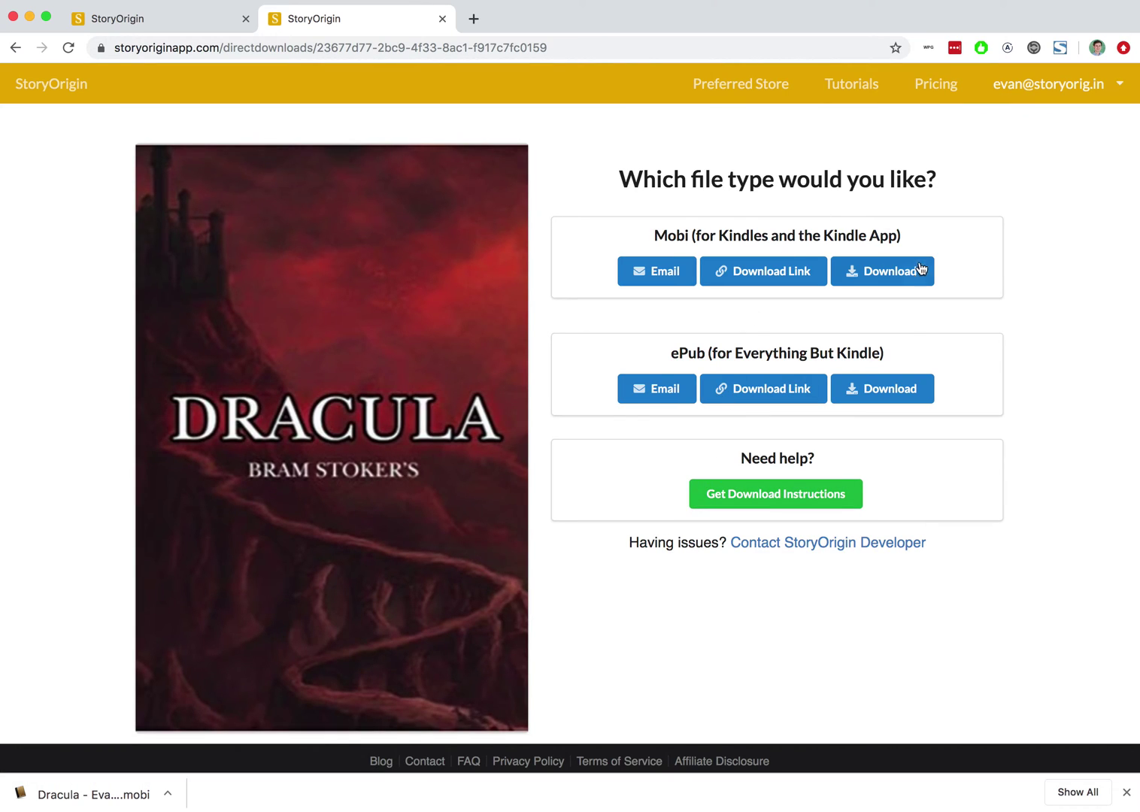
left_click(901, 265)
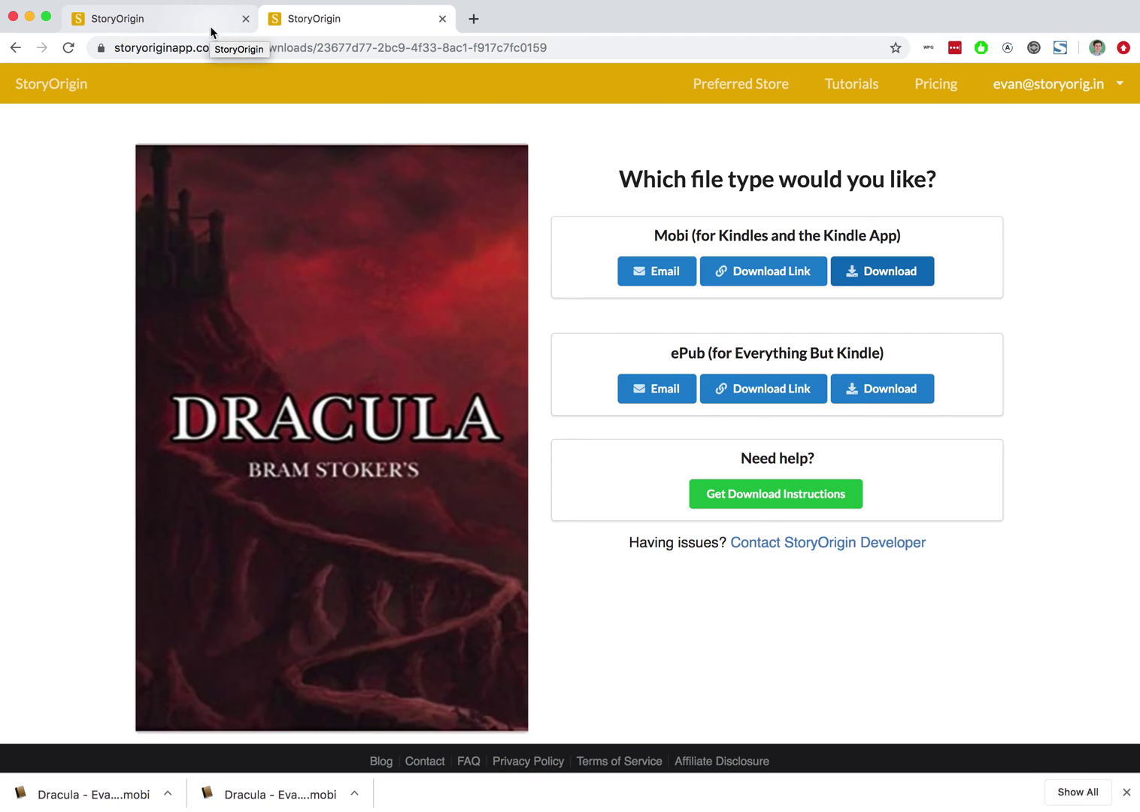
- Return to the Dracula editor tab and open the Contact page from the footer
left_click(210, 26)
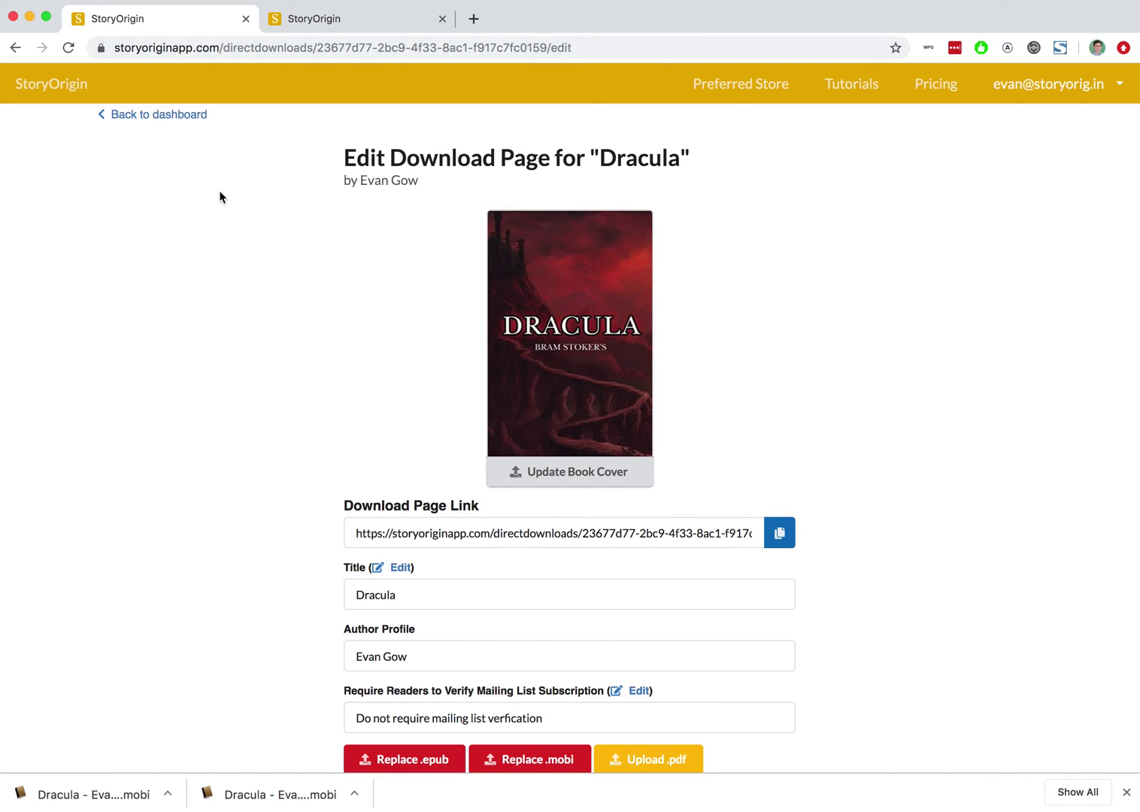
scroll(247, 326, "down", 3)
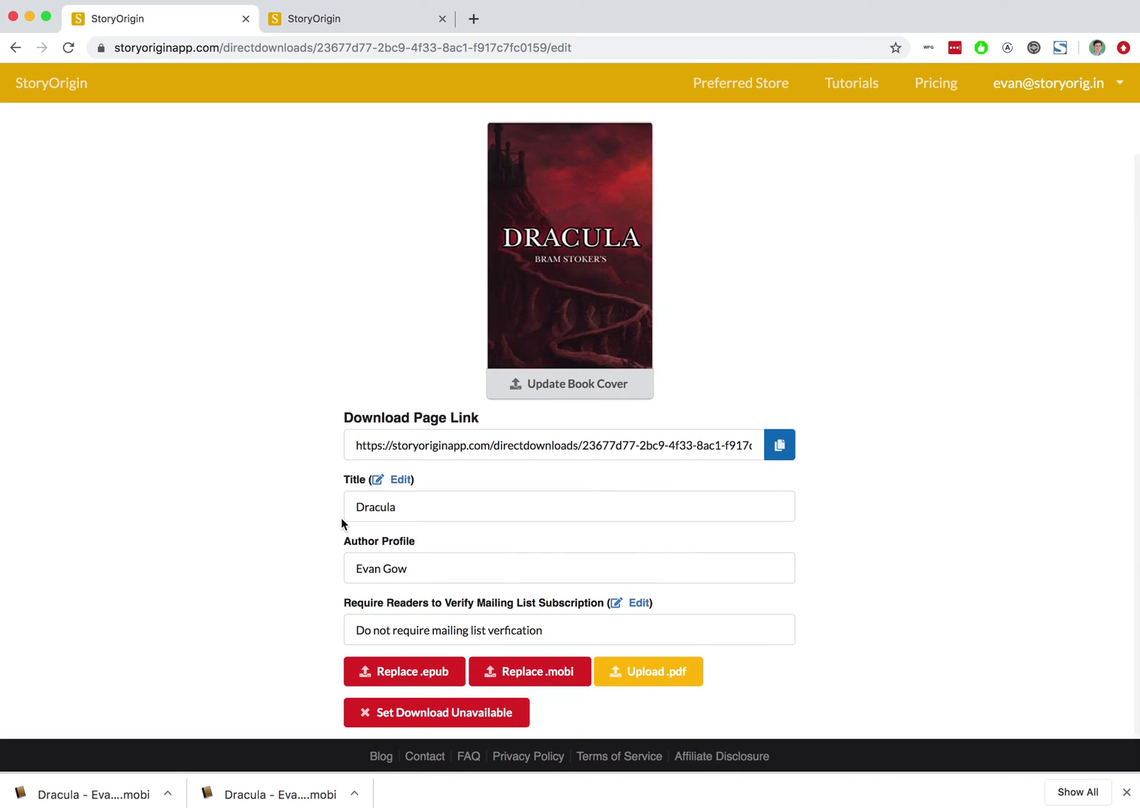
left_click(412, 759)
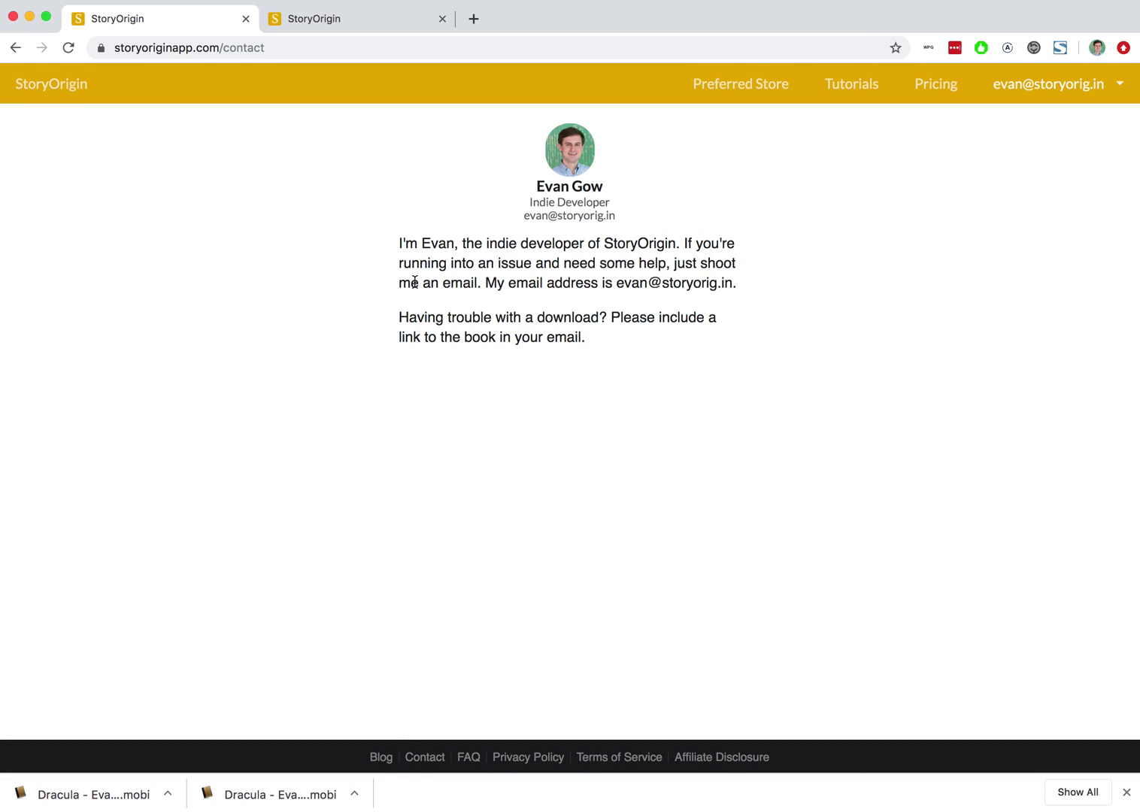